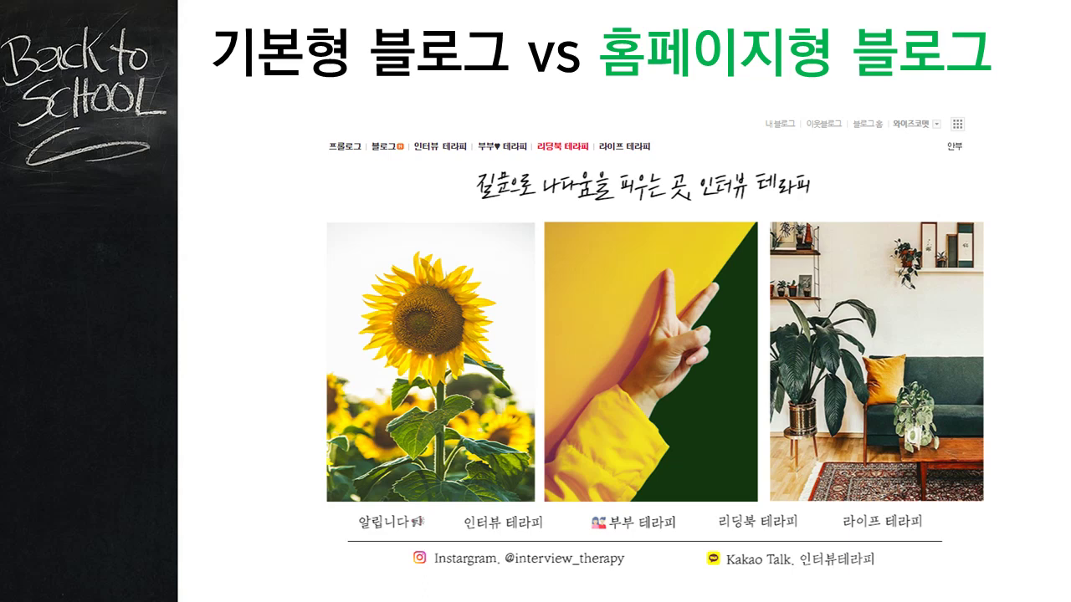
key("Right")
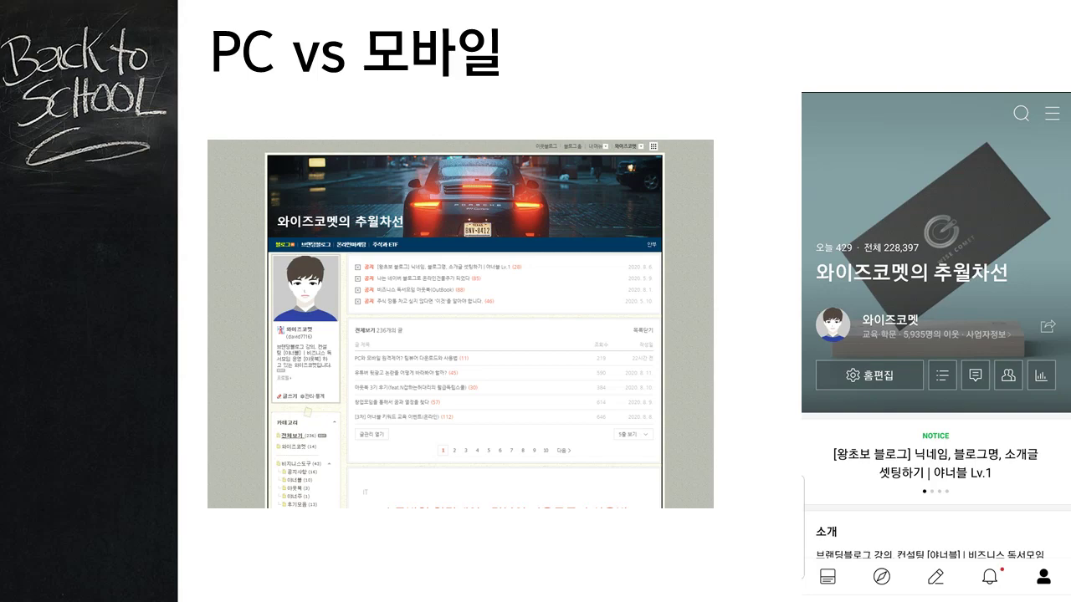
key("Escape")
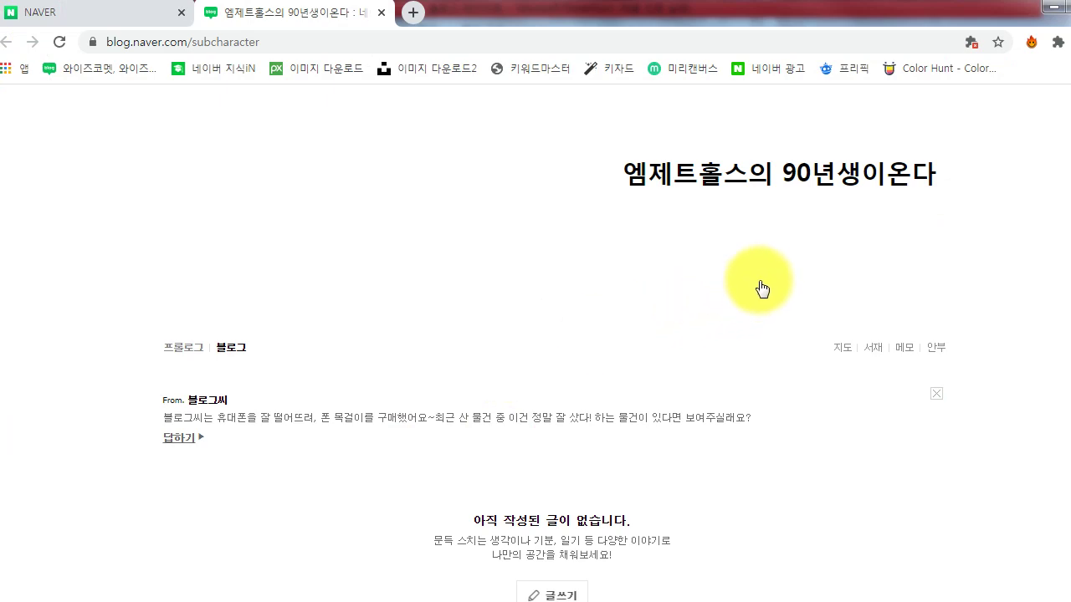
Look over the blog's front page and open the skin selection page in the blog's decoration settings (꾸미기 설정)
scroll(761, 288, "down", 5)
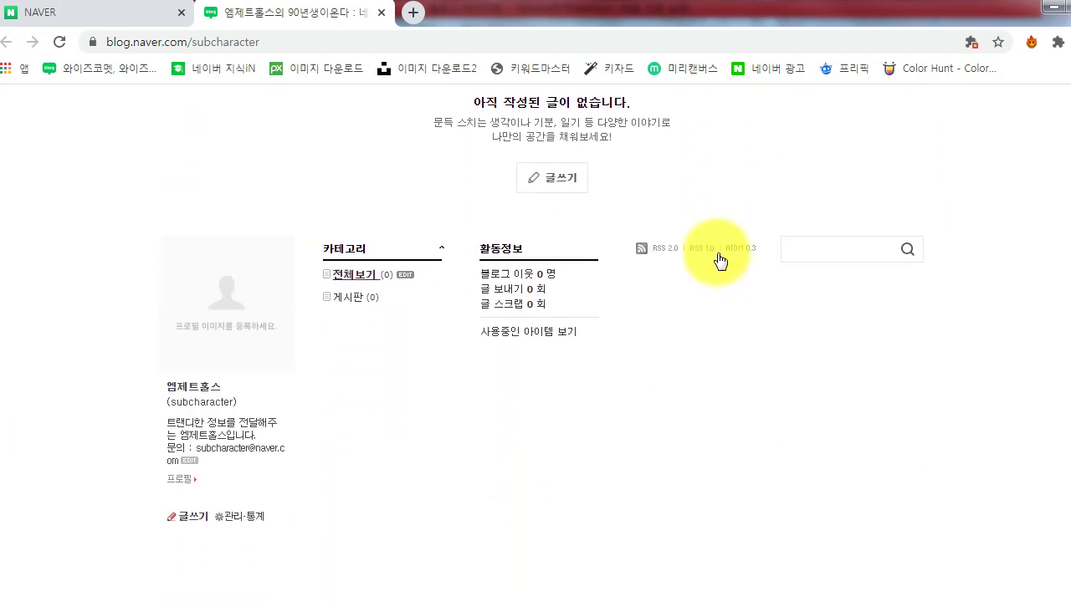
scroll(773, 295, "up", 5)
scroll(778, 299, "down", 5)
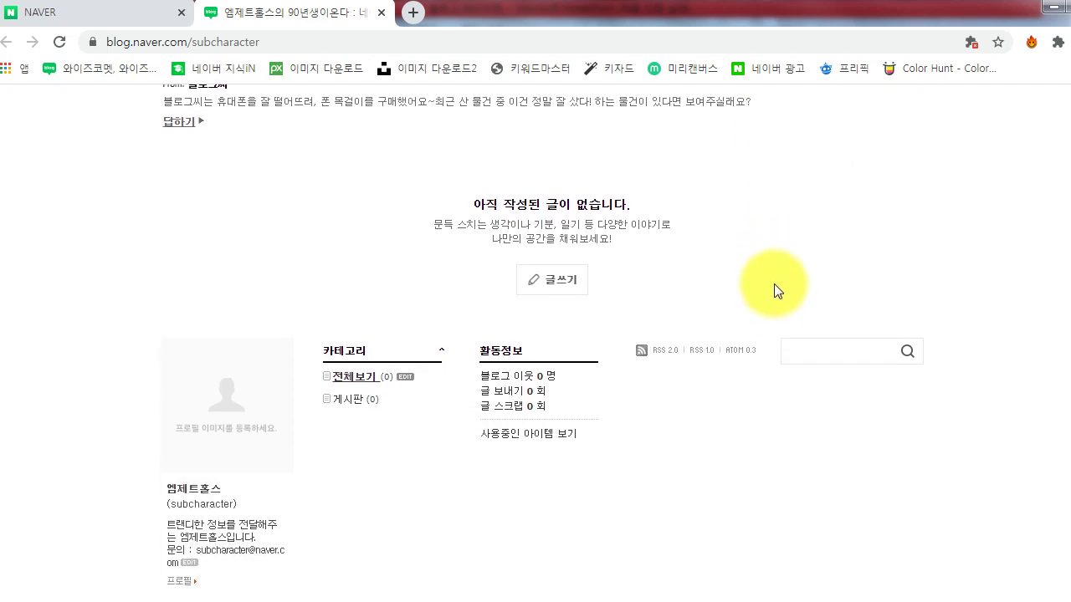
scroll(764, 288, "down", 1)
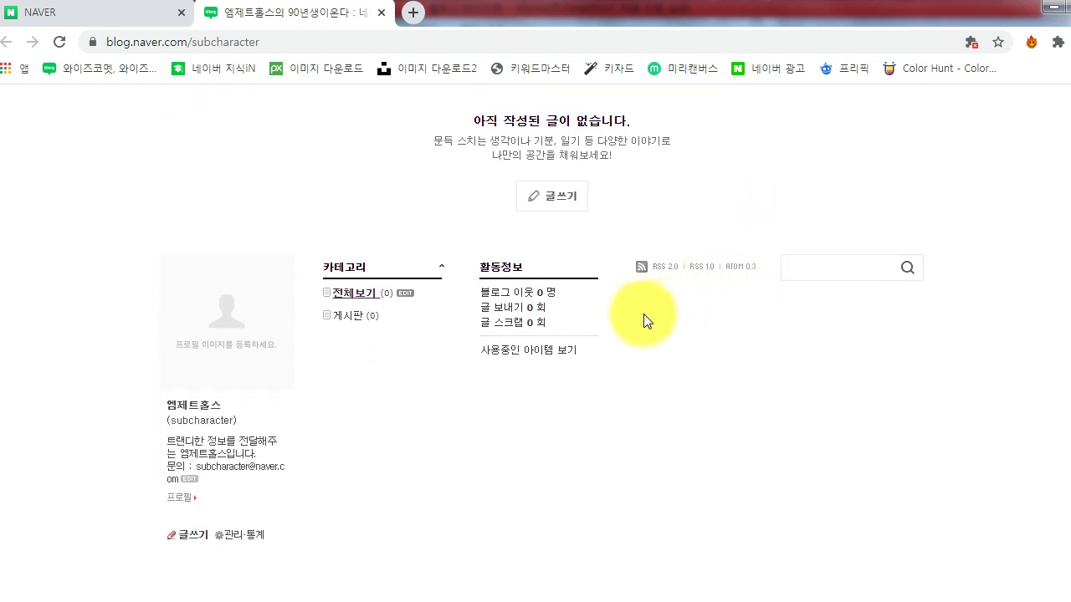
left_click(228, 536)
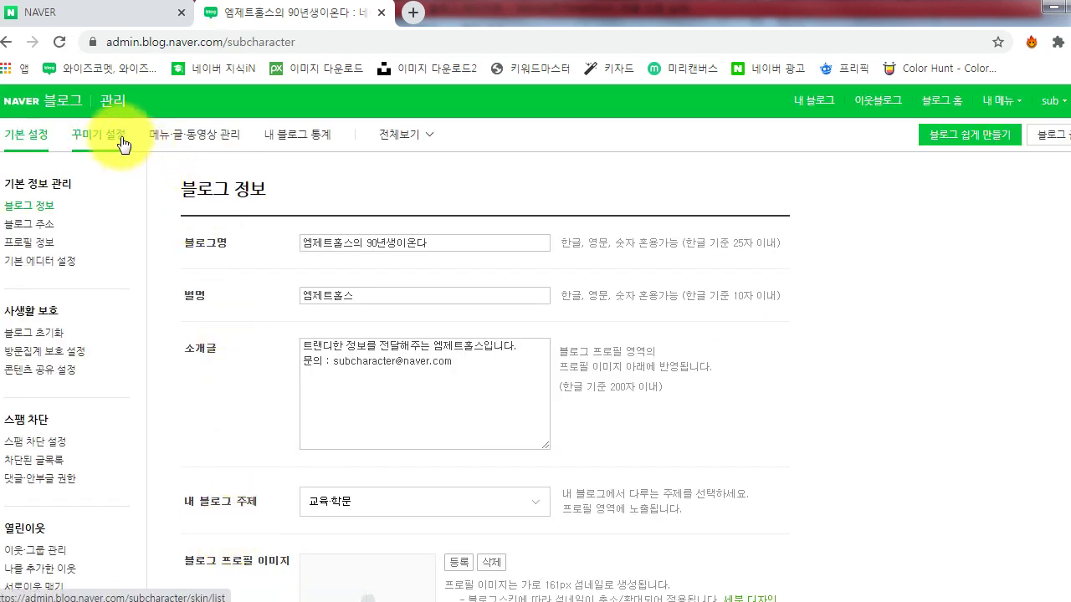
left_click(90, 134)
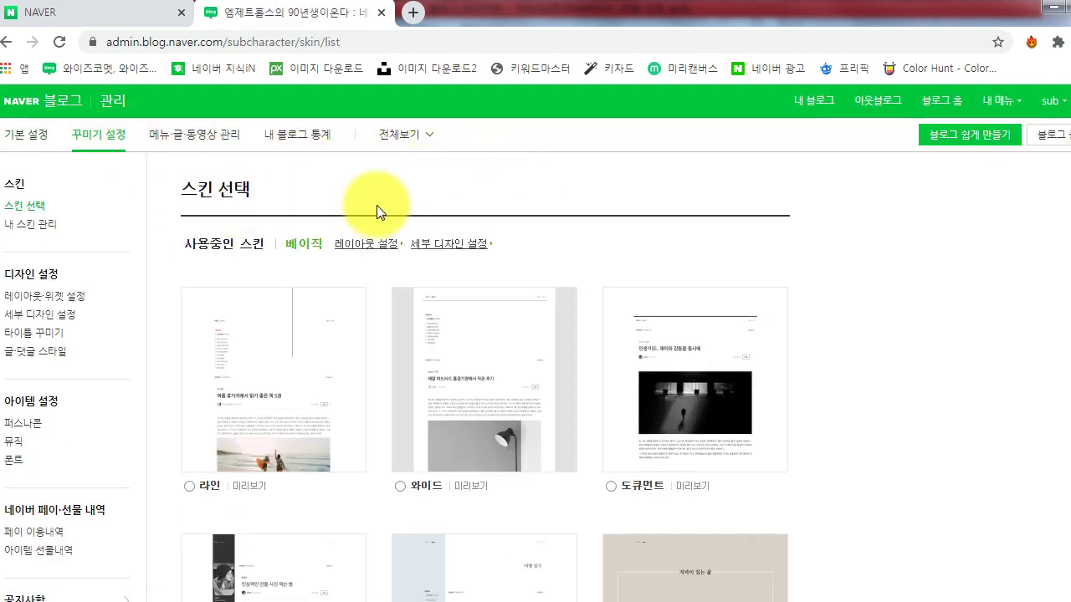
Browse the available skins, apply the 도큐먼트 skin to the blog, and accept viewing it on the blog
scroll(708, 228, "down", 3)
scroll(770, 235, "up", 3)
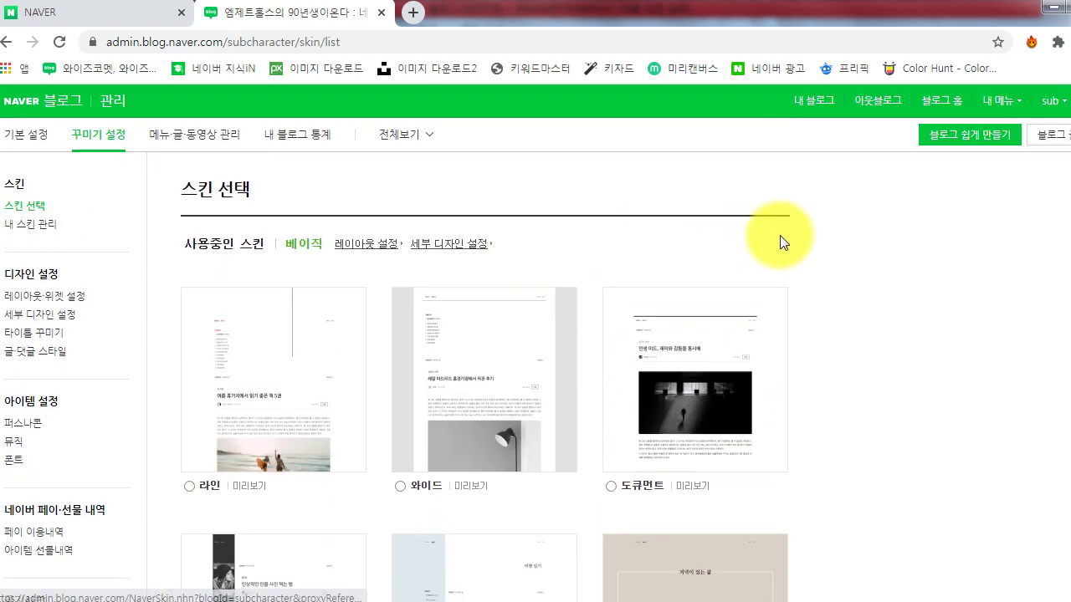
scroll(786, 251, "down", 1)
scroll(712, 335, "down", 3)
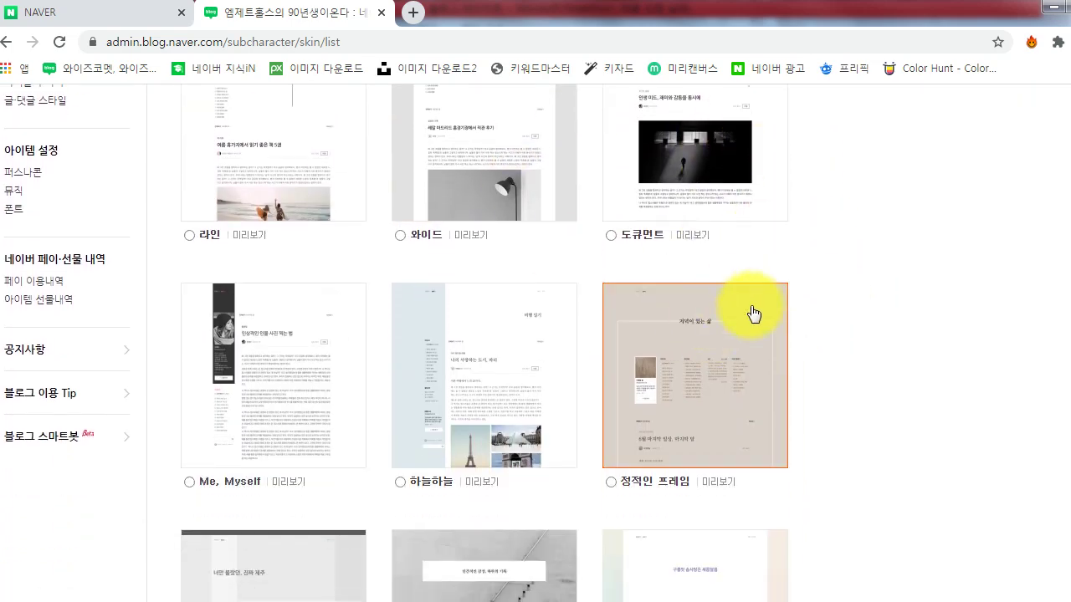
scroll(796, 279, "down", 7)
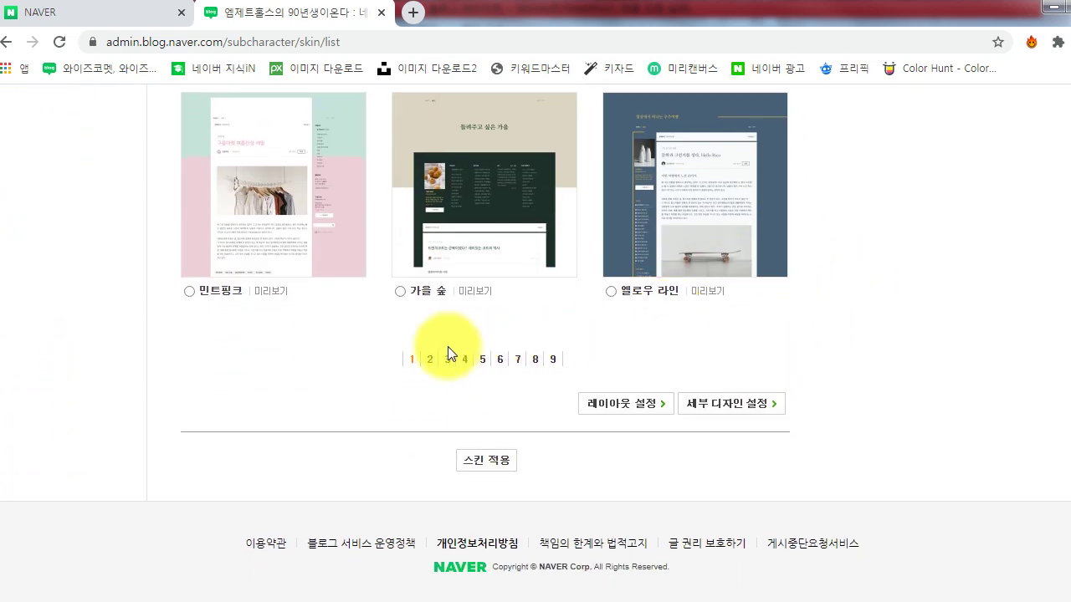
scroll(602, 359, "up", 3)
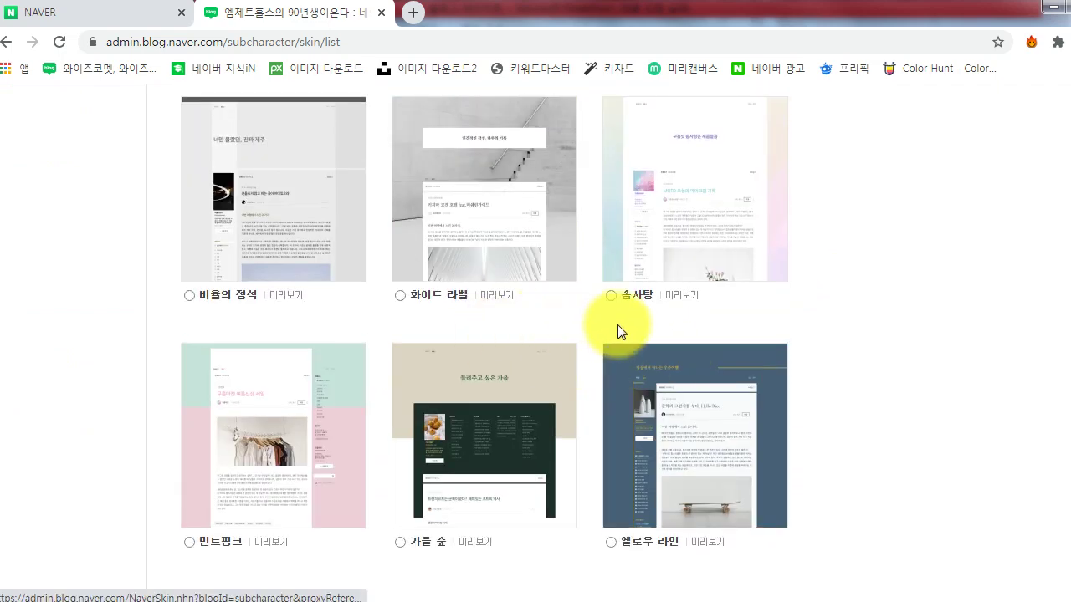
scroll(661, 276, "up", 4)
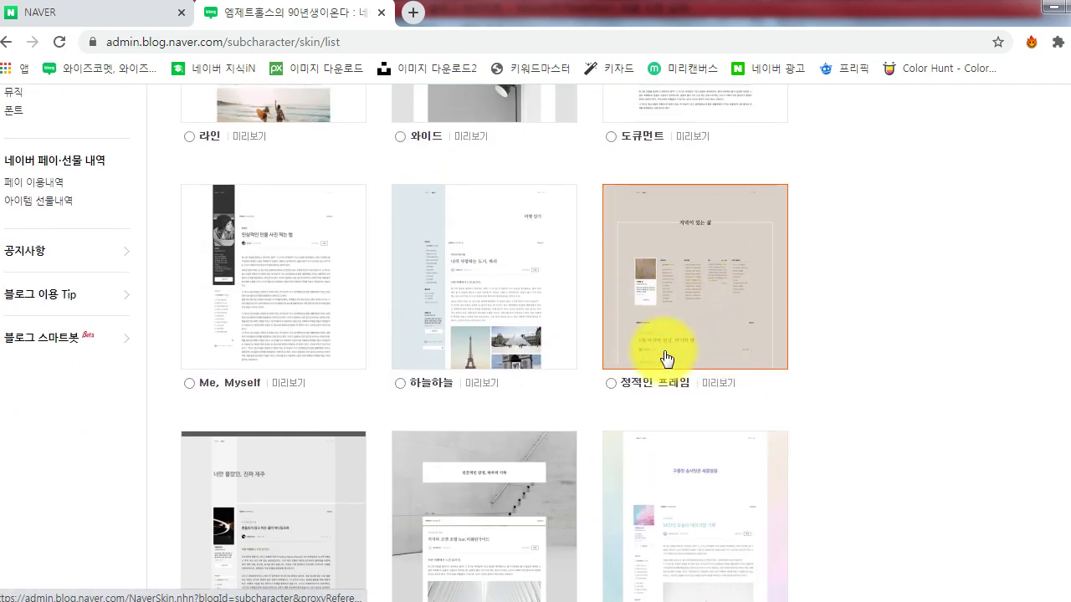
scroll(816, 306, "up", 3)
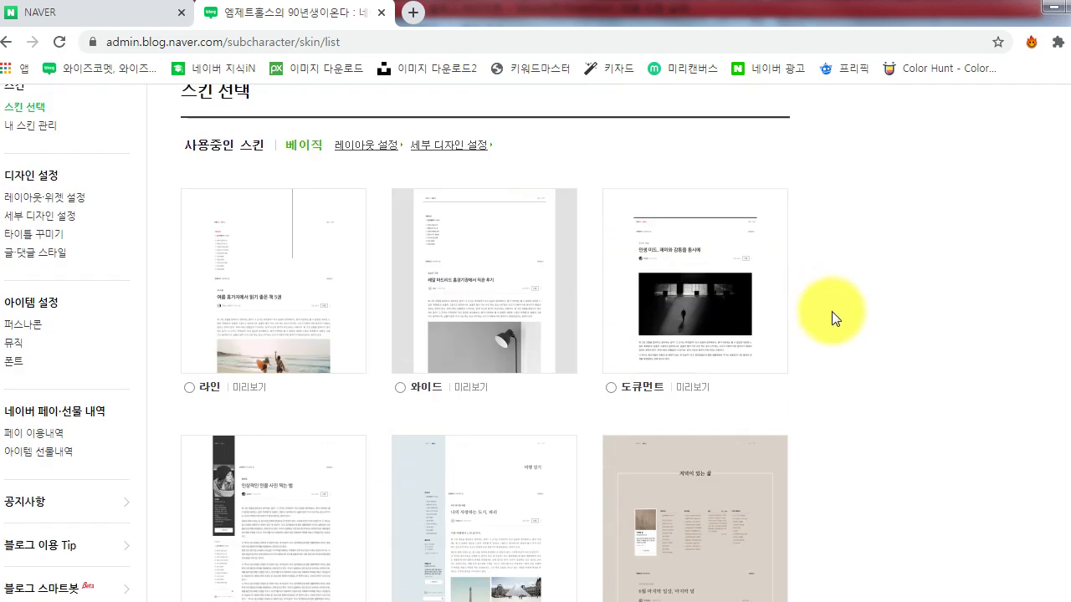
left_click(611, 387)
scroll(778, 323, "down", 10)
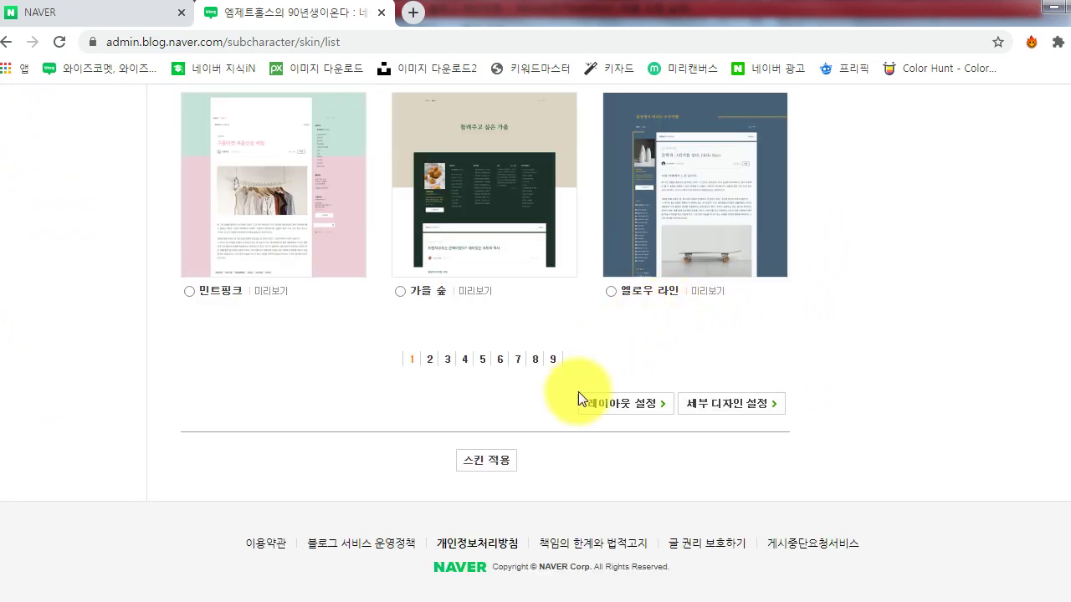
left_click(494, 462)
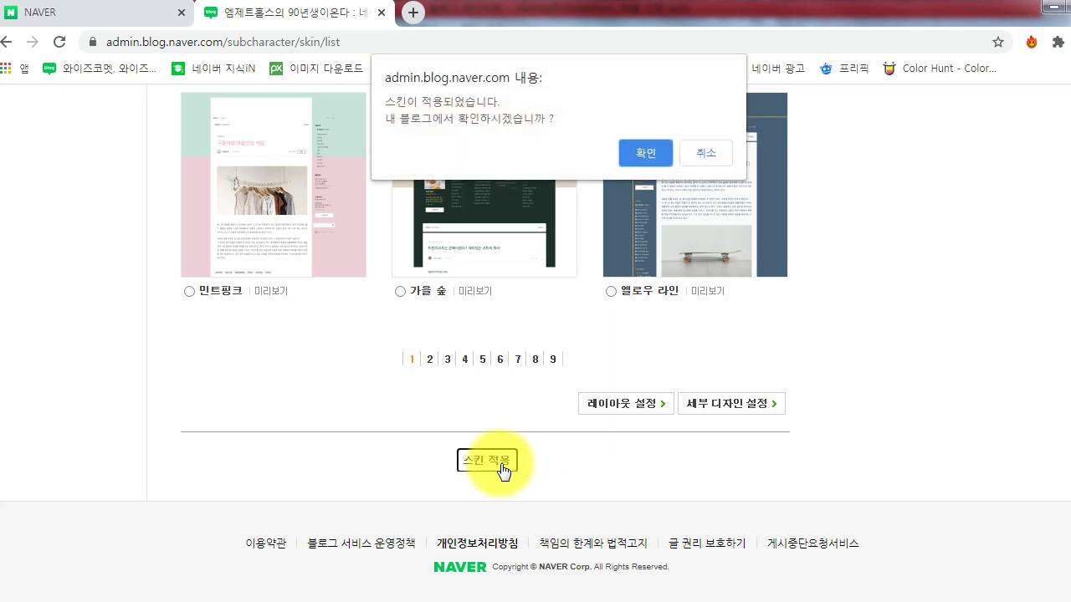
left_click(653, 157)
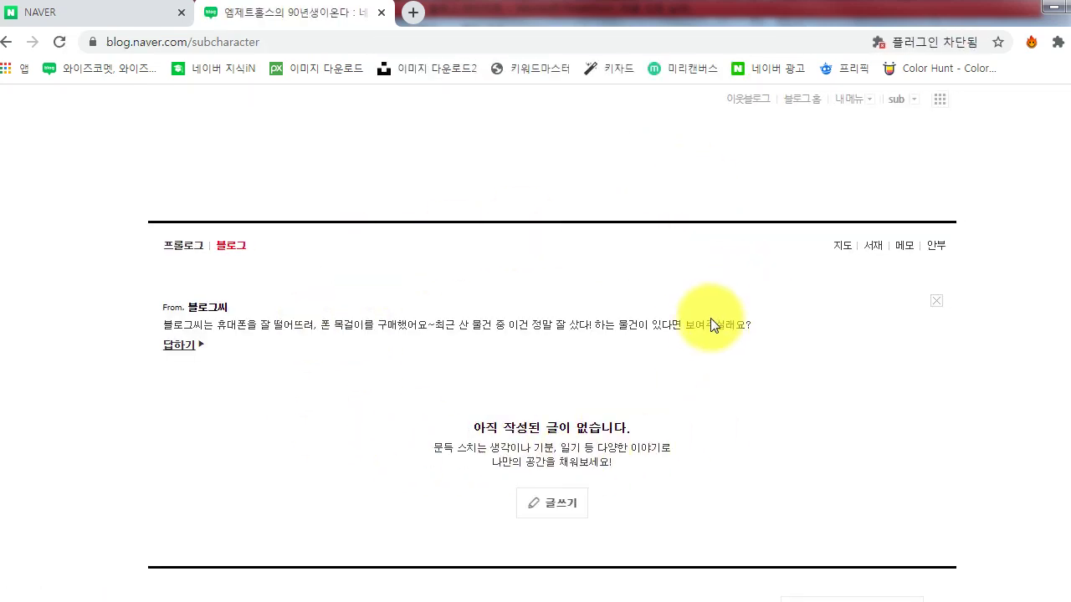
Open 레이아웃·위젯 설정 for the blog and switch to the first layout, with one sidebar left of the post area
scroll(587, 283, "down", 2)
scroll(587, 283, "down", 2)
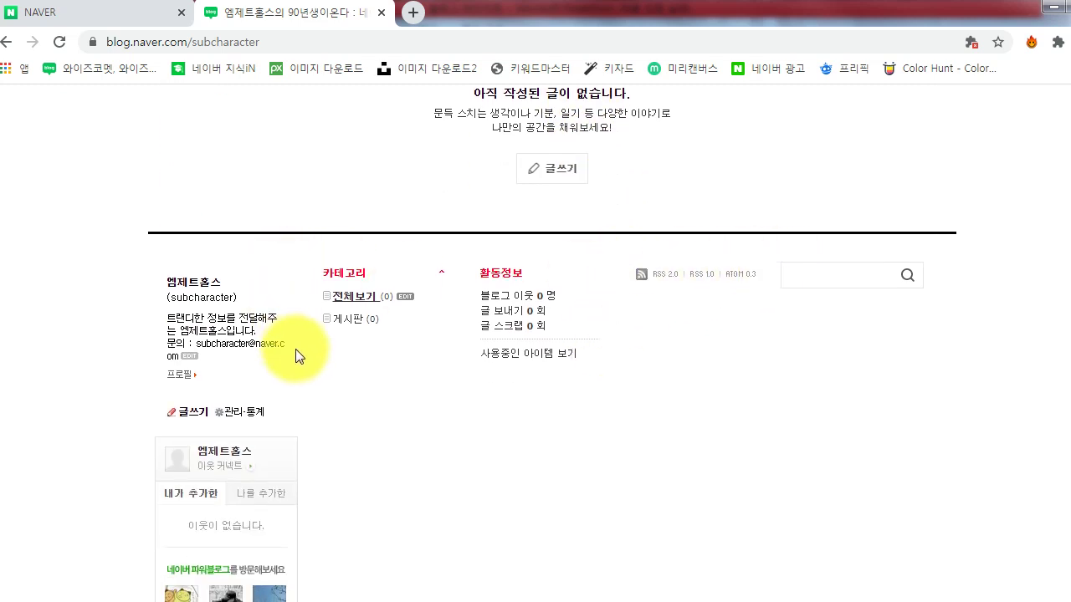
left_click(236, 412)
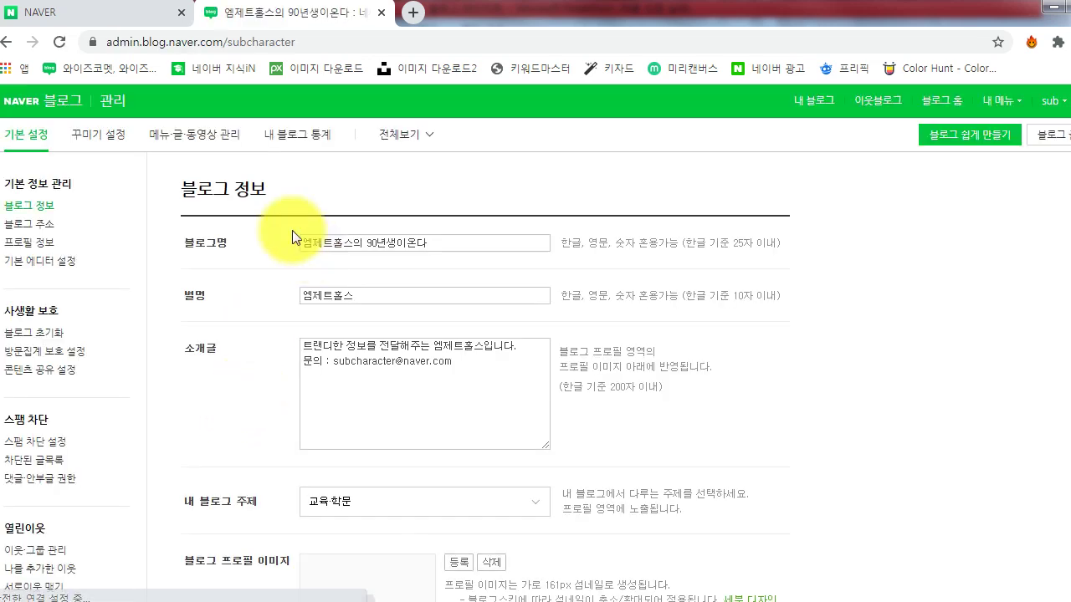
left_click(111, 139)
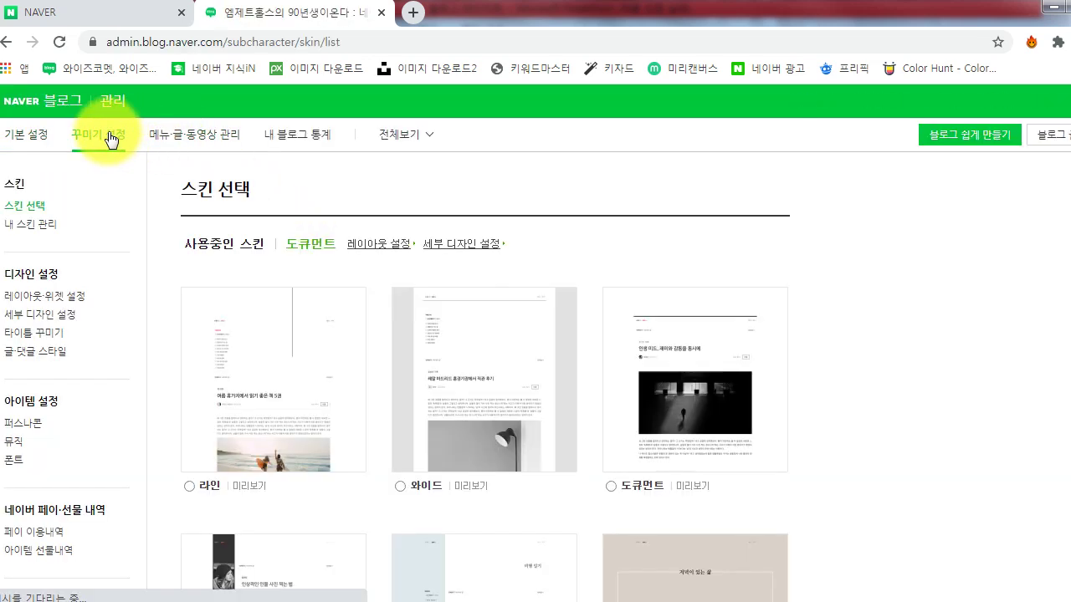
left_click(80, 303)
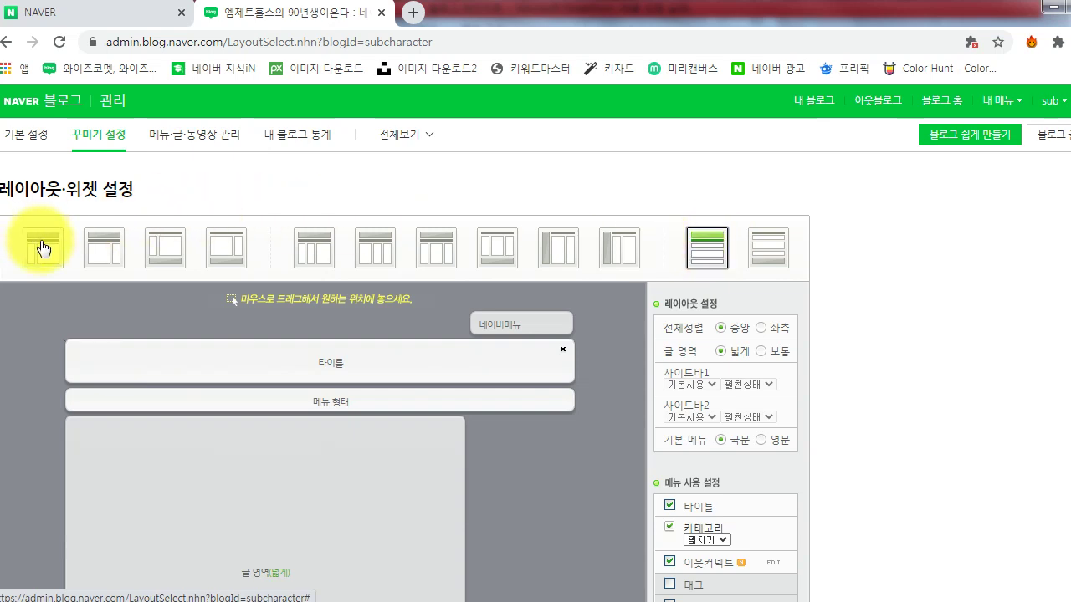
left_click(43, 248)
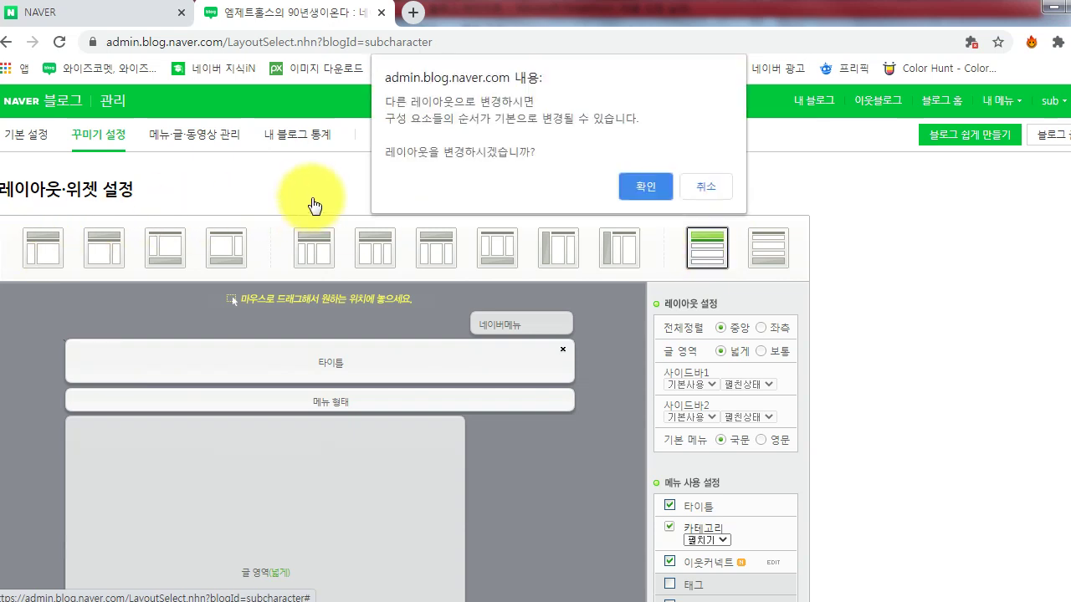
left_click(647, 188)
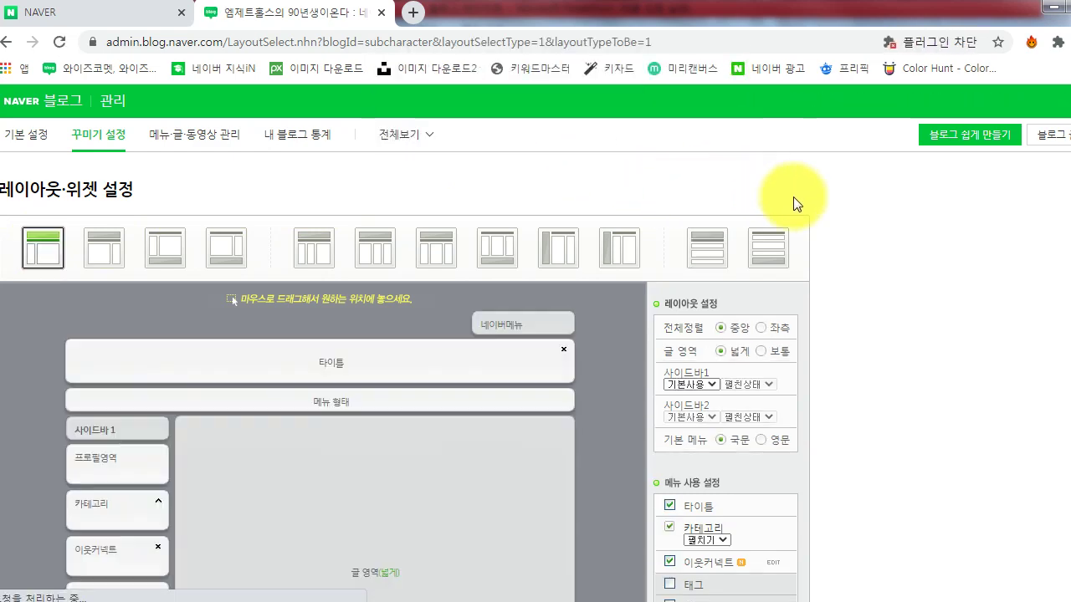
Disable the 이웃커넥트 and 블로그정보 items in the menu usage settings (메뉴 사용 설정)
scroll(805, 239, "down", 2)
scroll(802, 247, "down", 4)
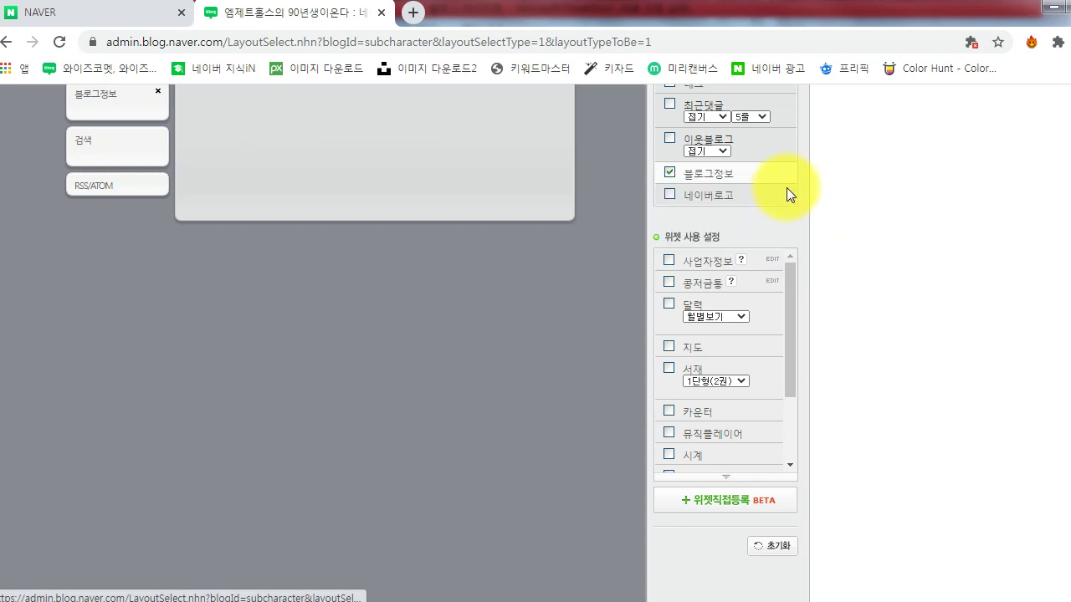
left_click_drag(790, 265, 803, 240)
scroll(824, 221, "up", 2)
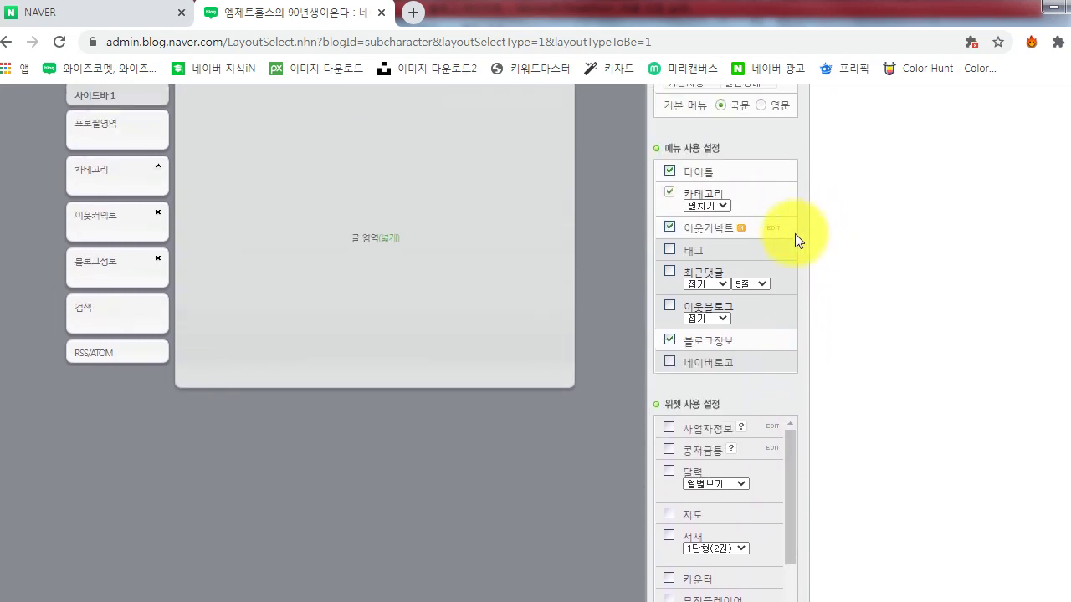
left_click(670, 225)
left_click(669, 338)
scroll(833, 234, "up", 2)
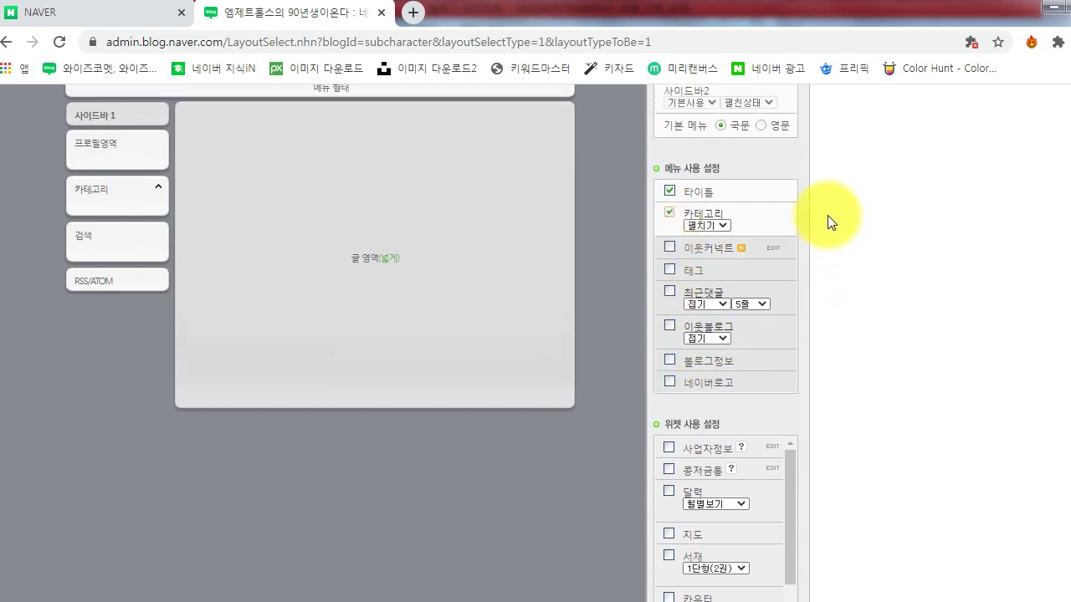
Review the edited layout, apply it to the blog, and confirm the change
scroll(826, 216, "up", 2)
scroll(828, 220, "down", 1)
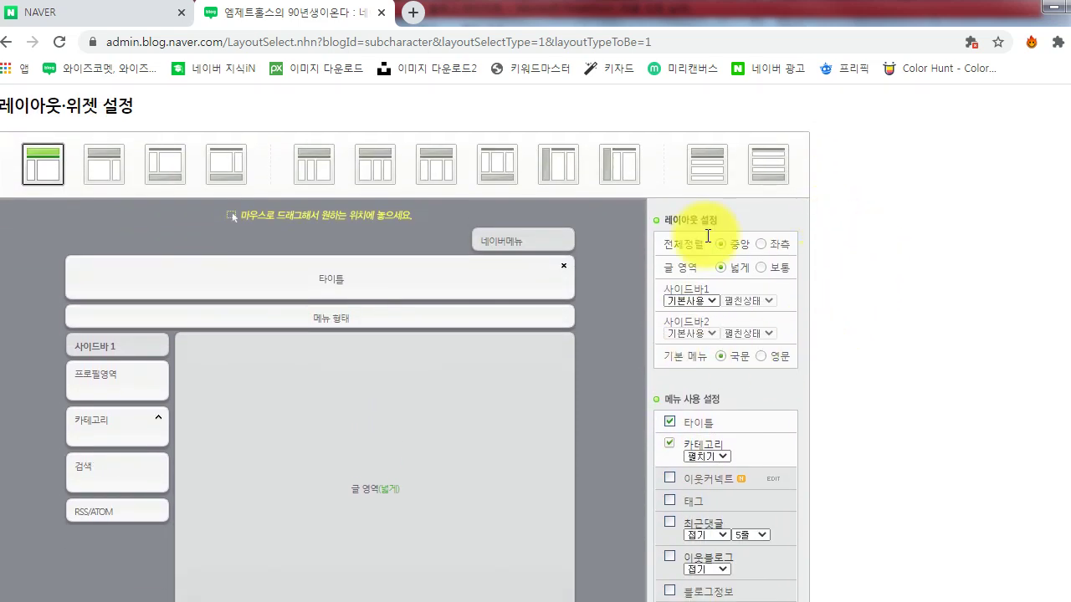
scroll(865, 280, "down", 3)
scroll(865, 279, "down", 10)
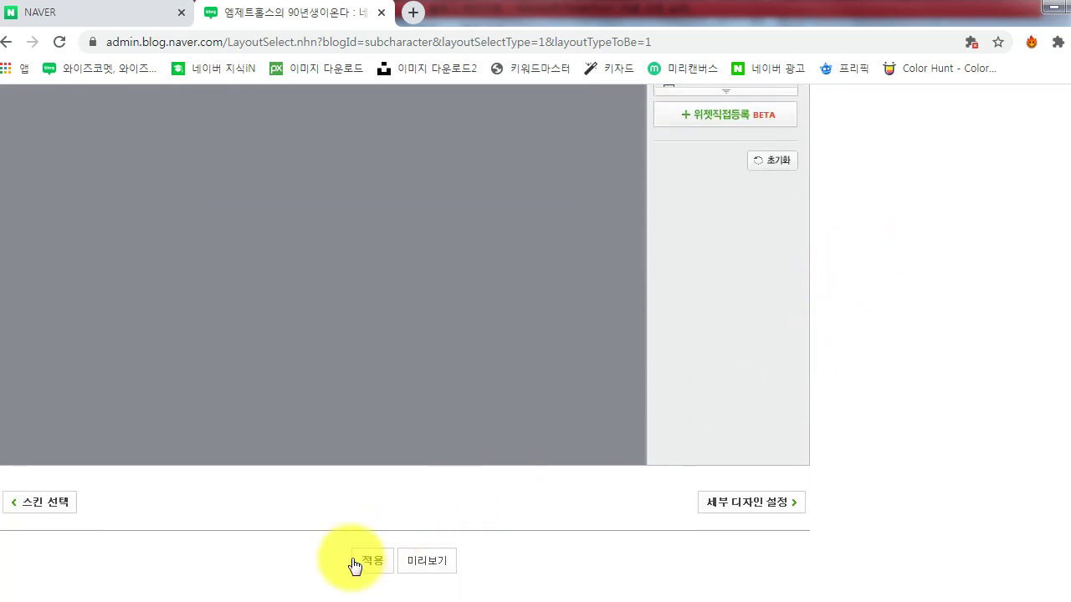
left_click(365, 565)
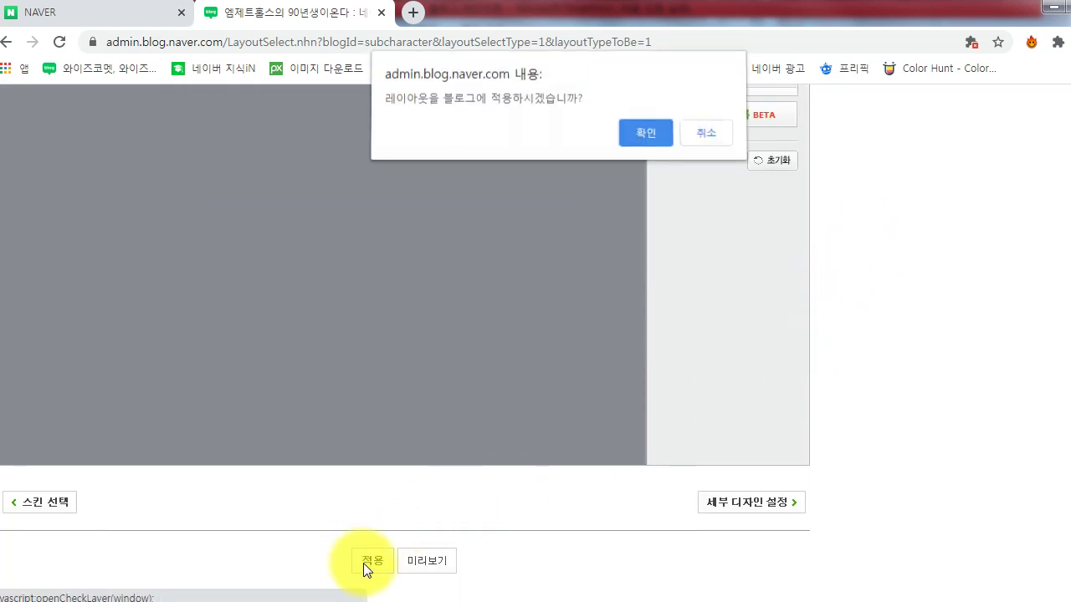
left_click(643, 137)
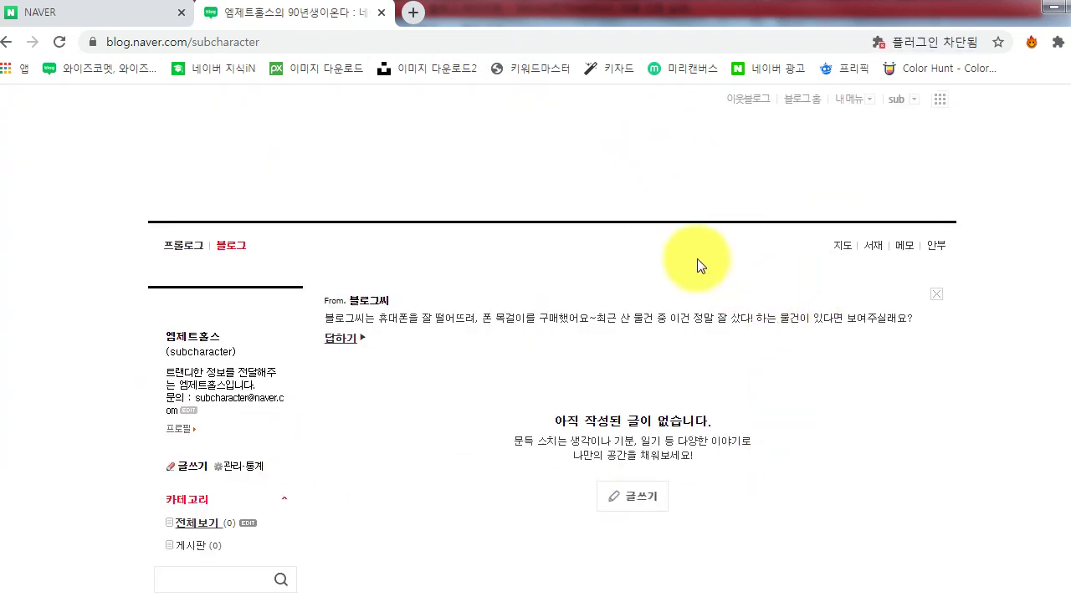
Open 세부 디자인 설정, move the 리모콘 window fully into view, and set the skin background to the blue sky style
scroll(430, 276, "down", 1)
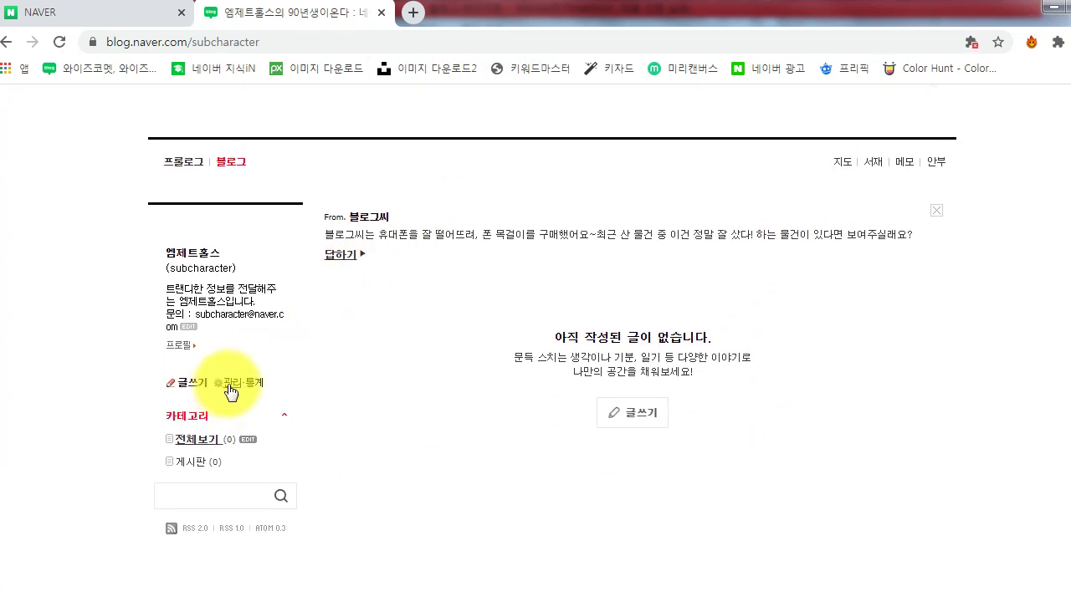
left_click(230, 386)
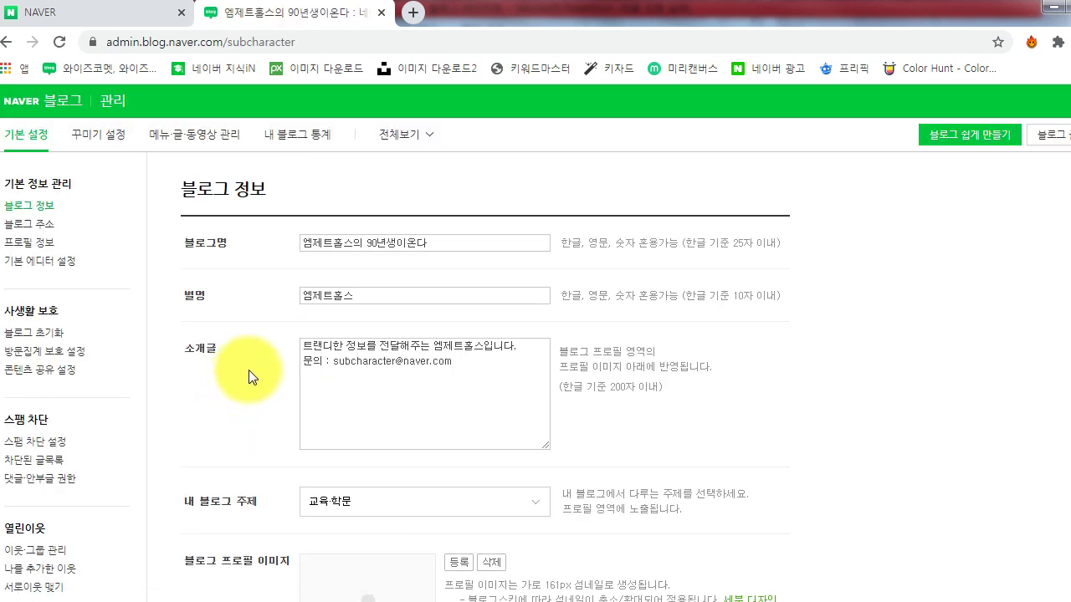
left_click(114, 138)
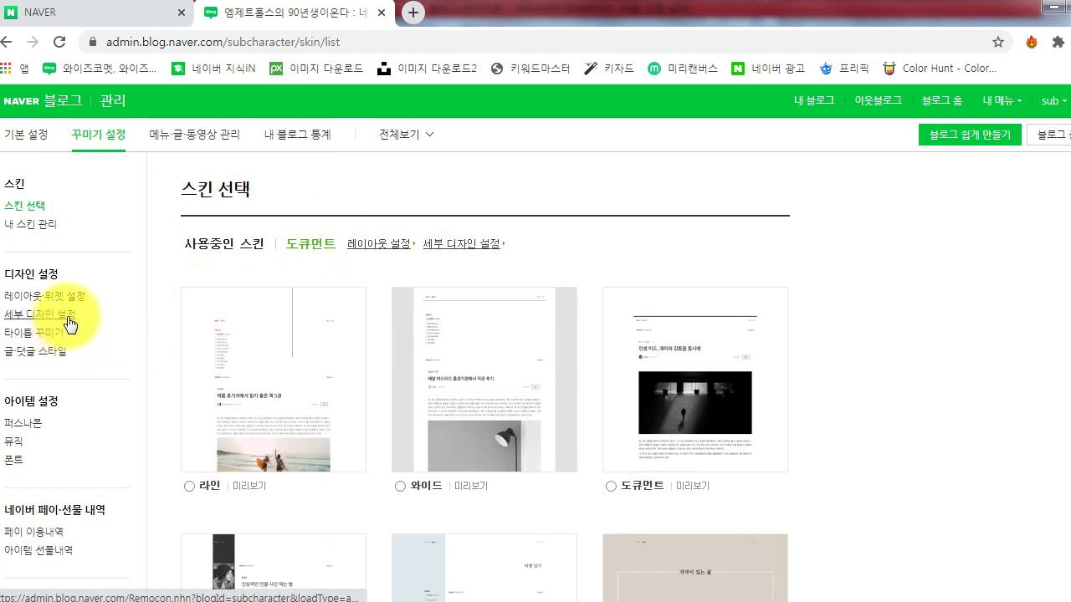
left_click(70, 323)
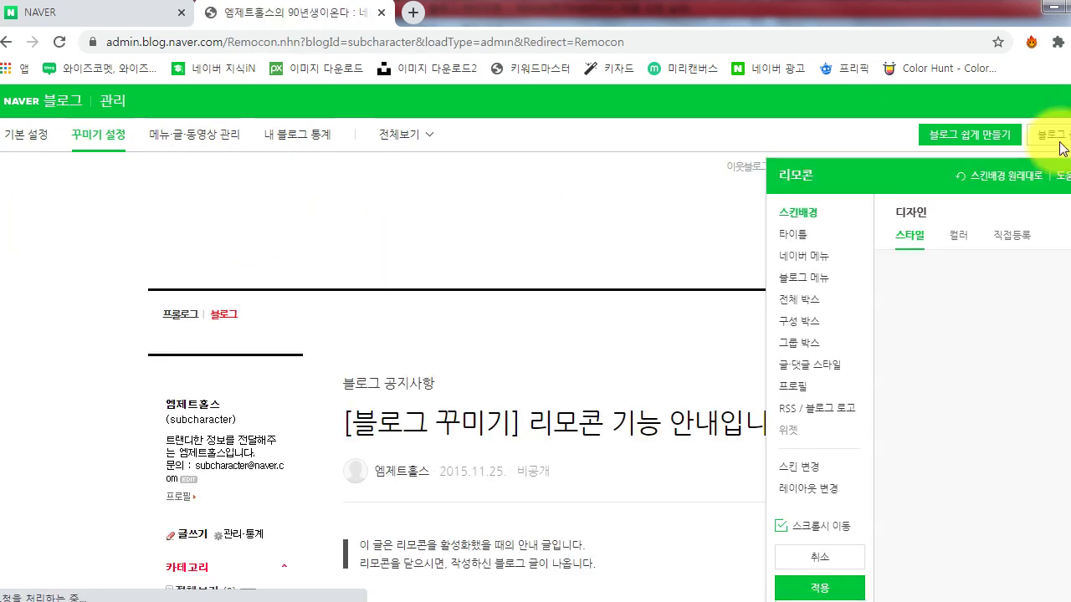
left_click_drag(992, 172, 850, 170)
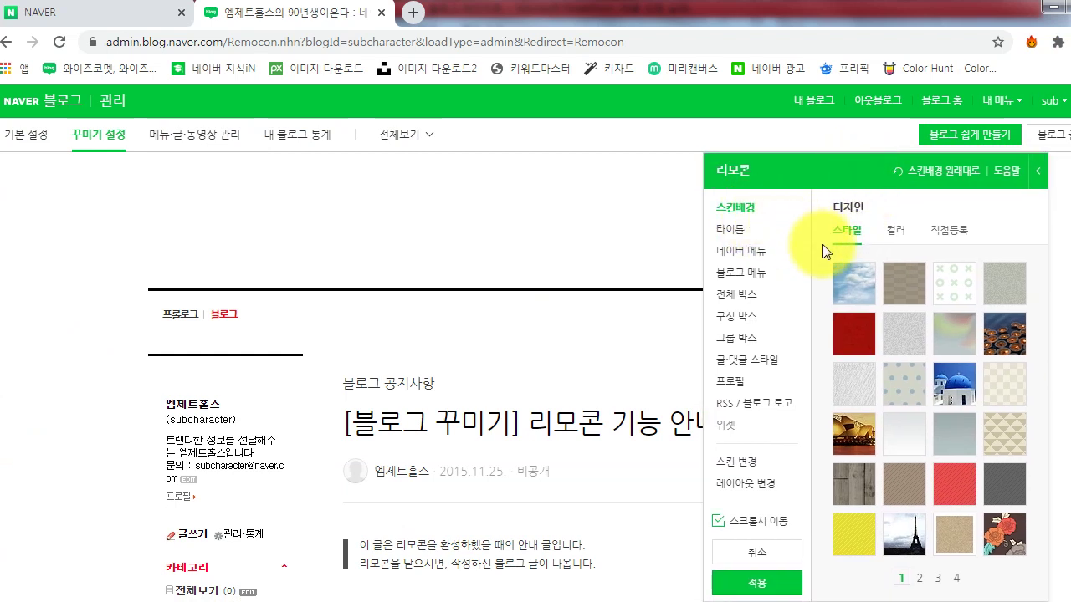
left_click(864, 298)
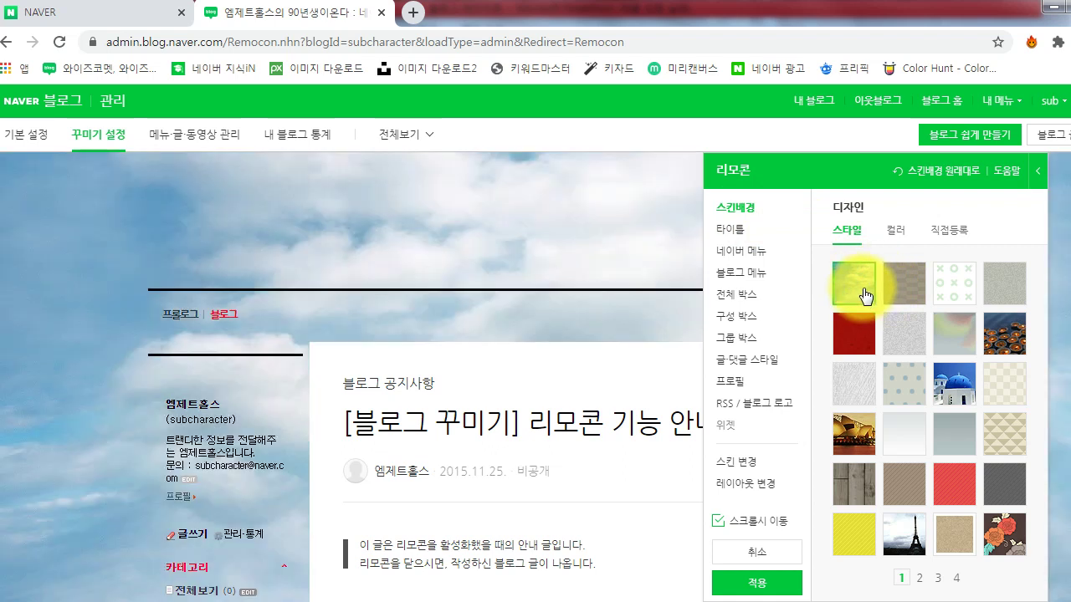
Try several skin background styles, set the pale grey gradient as the background, and browse the style pages up to page 4
scroll(889, 292, "down", 2)
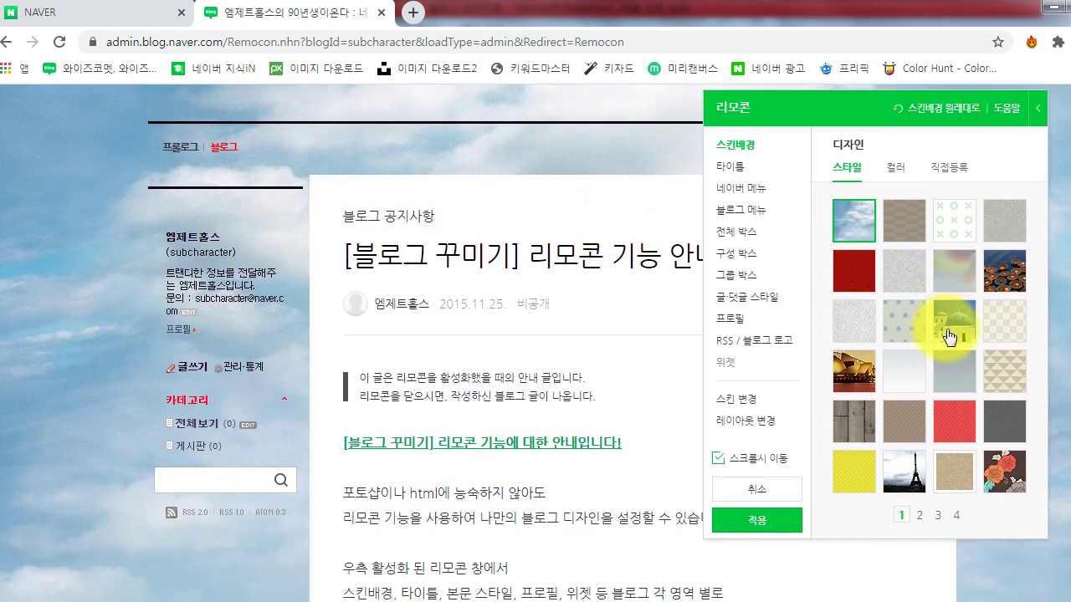
left_click(1004, 370)
left_click(870, 322)
left_click(903, 276)
scroll(920, 376, "up", 2)
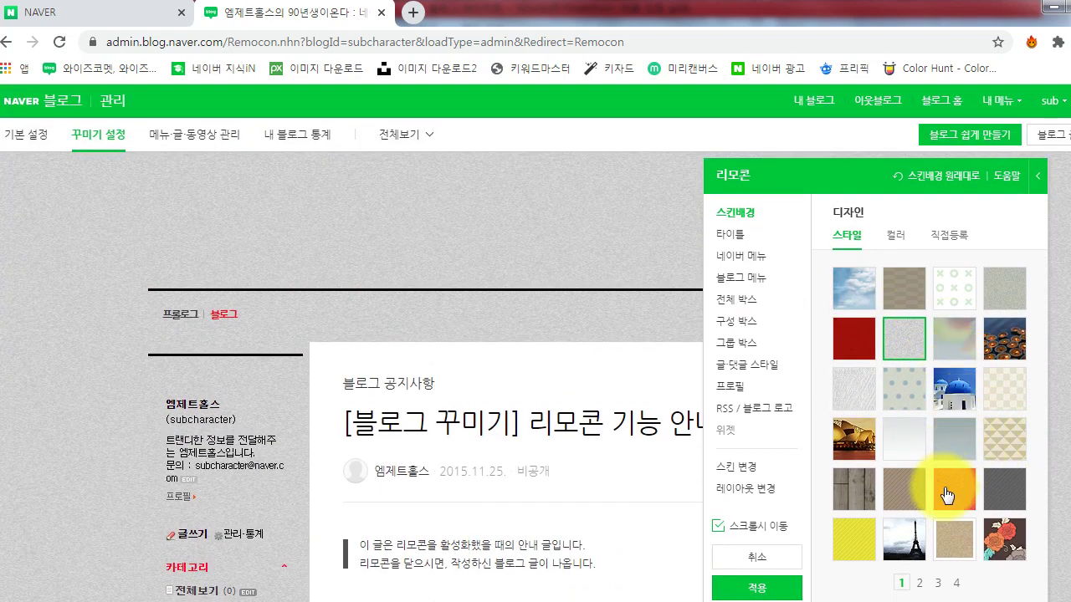
left_click(901, 446)
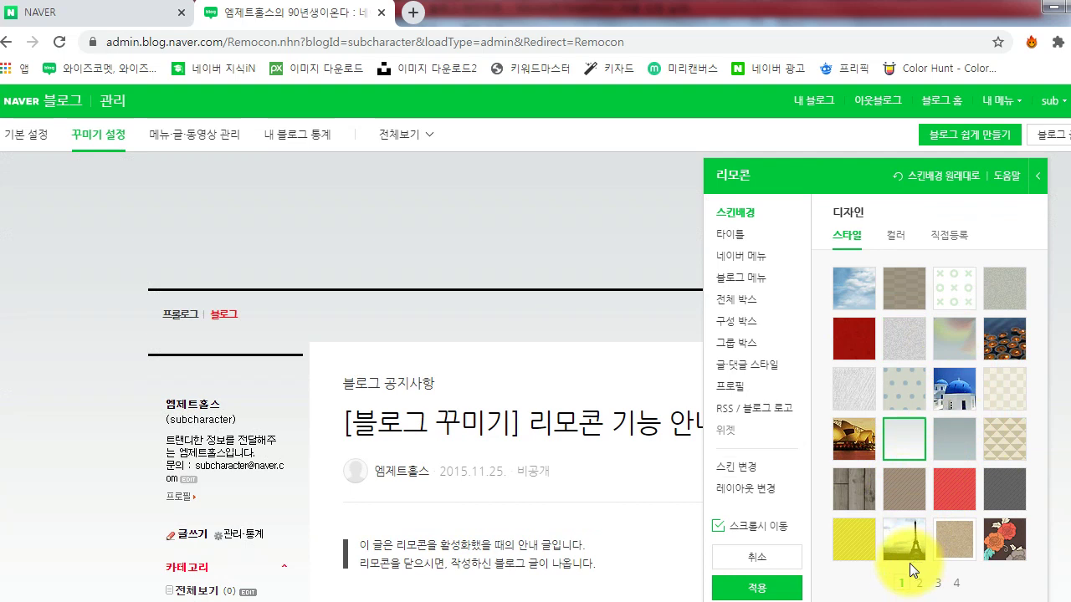
left_click(919, 583)
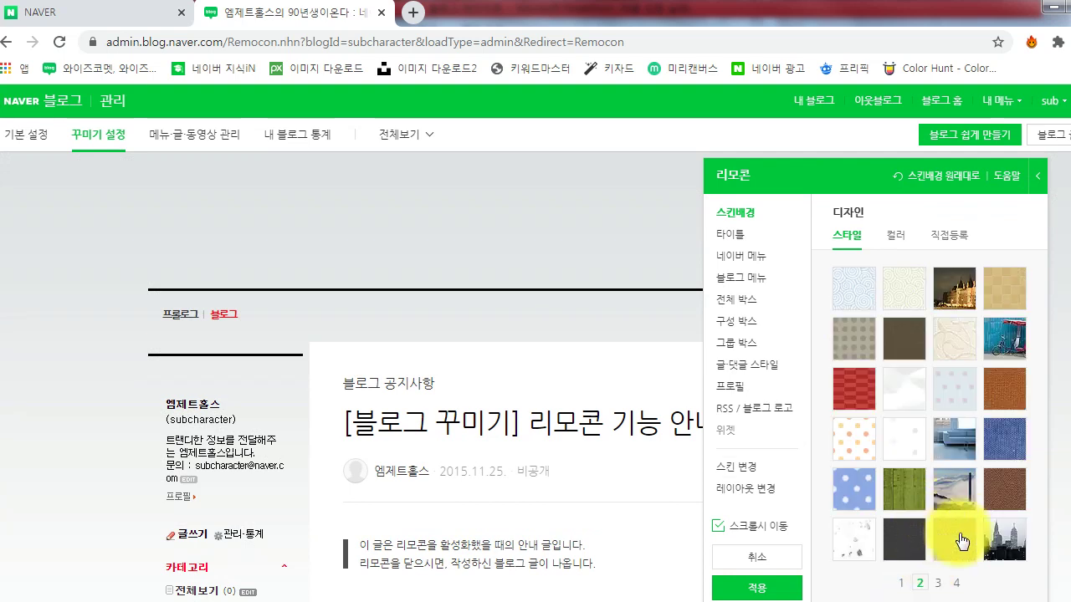
left_click(956, 583)
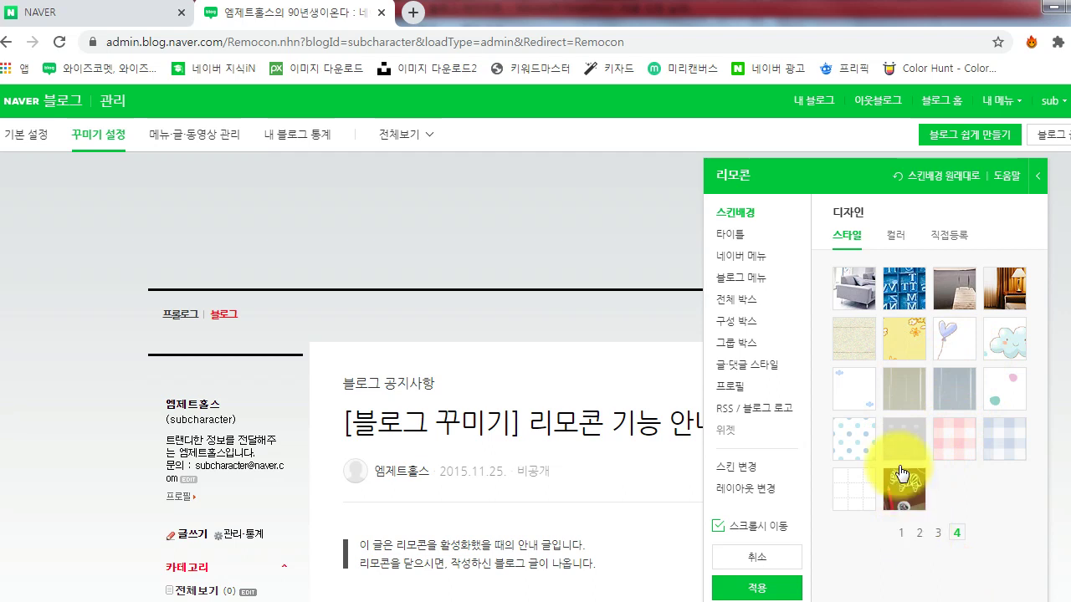
Open the title (타이틀) settings, apply the hot-air balloon style, and reposition the 리모콘 window to check the whole banner
left_click(730, 235)
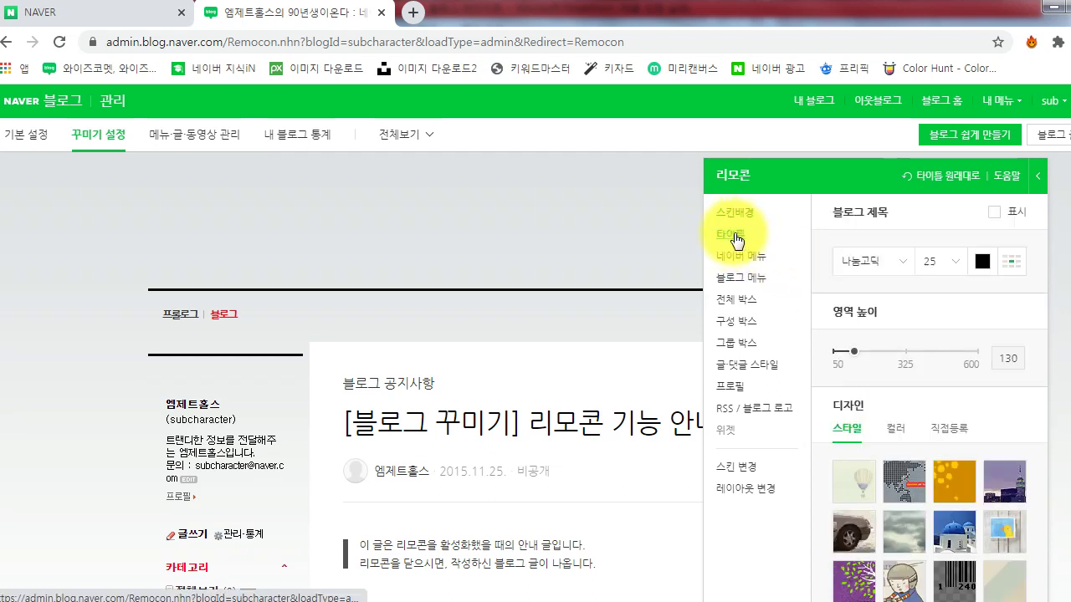
left_click(854, 481)
left_click_drag(711, 159, 727, 283)
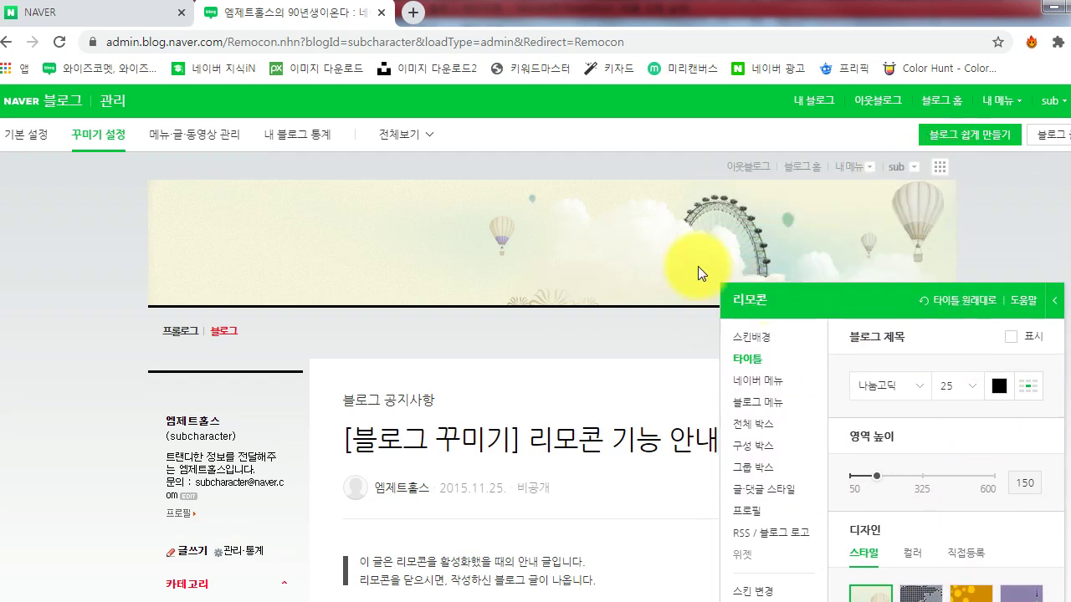
left_click_drag(827, 310, 784, 108)
Try other title styles, including the orange dots, the blue-domed building and the vintage car
left_click(933, 485)
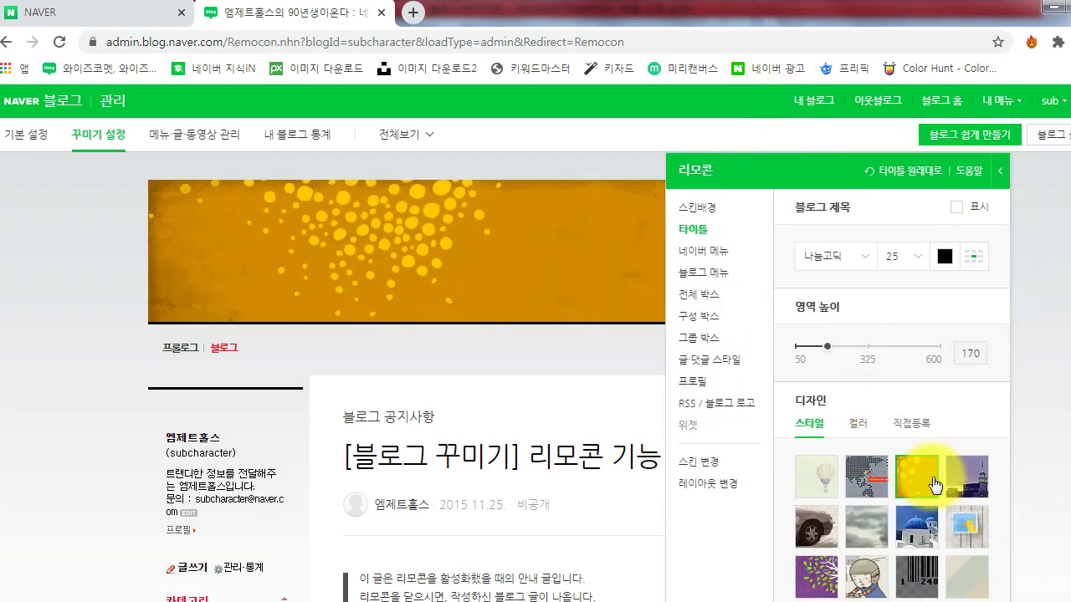
left_click(966, 477)
left_click(961, 525)
left_click(916, 527)
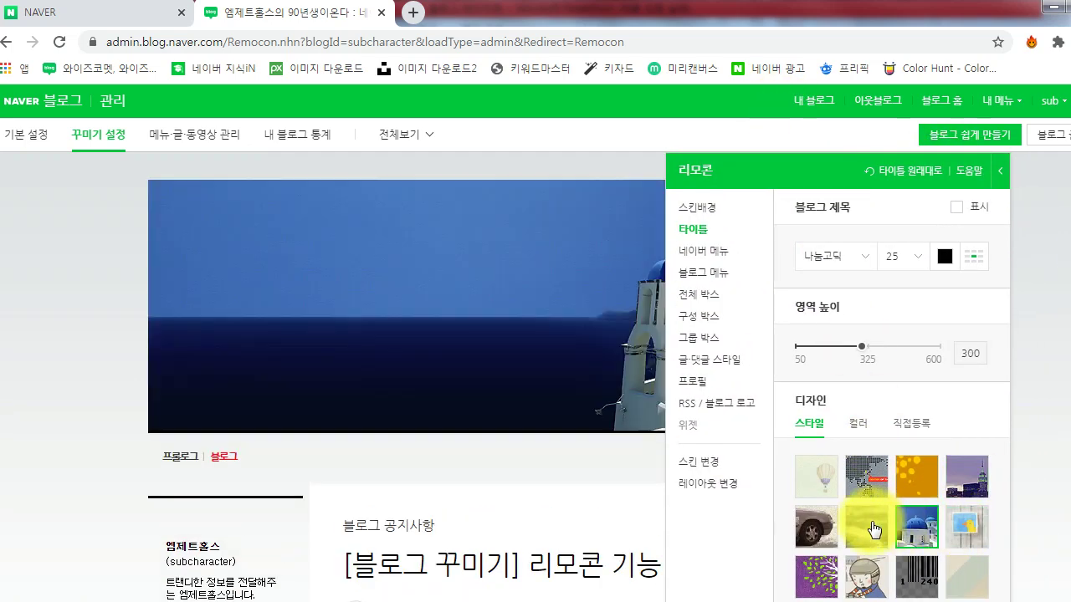
left_click(873, 529)
left_click(819, 527)
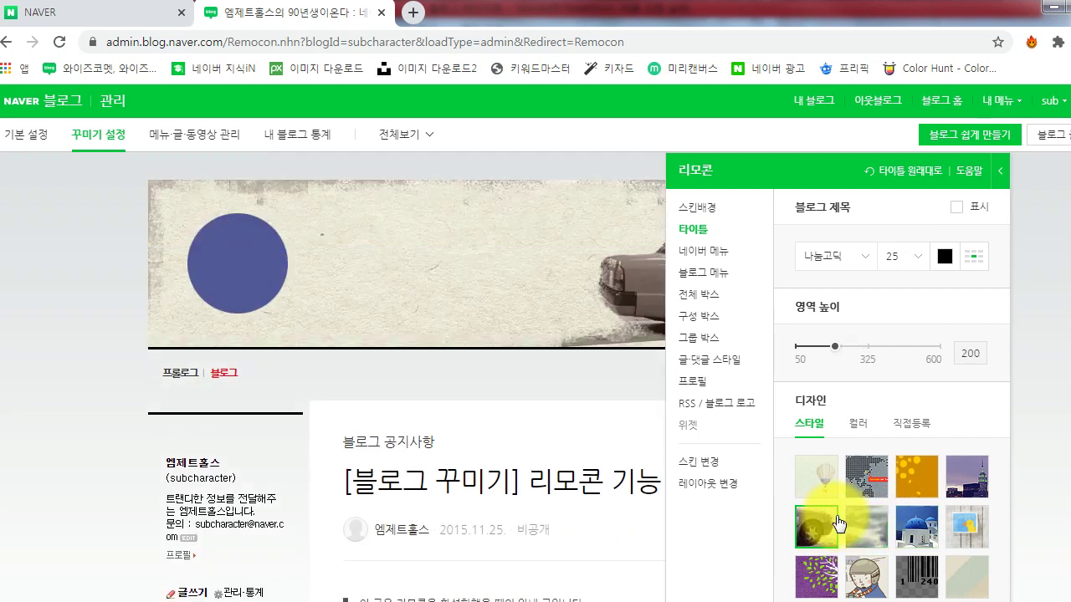
scroll(954, 460, "down", 2)
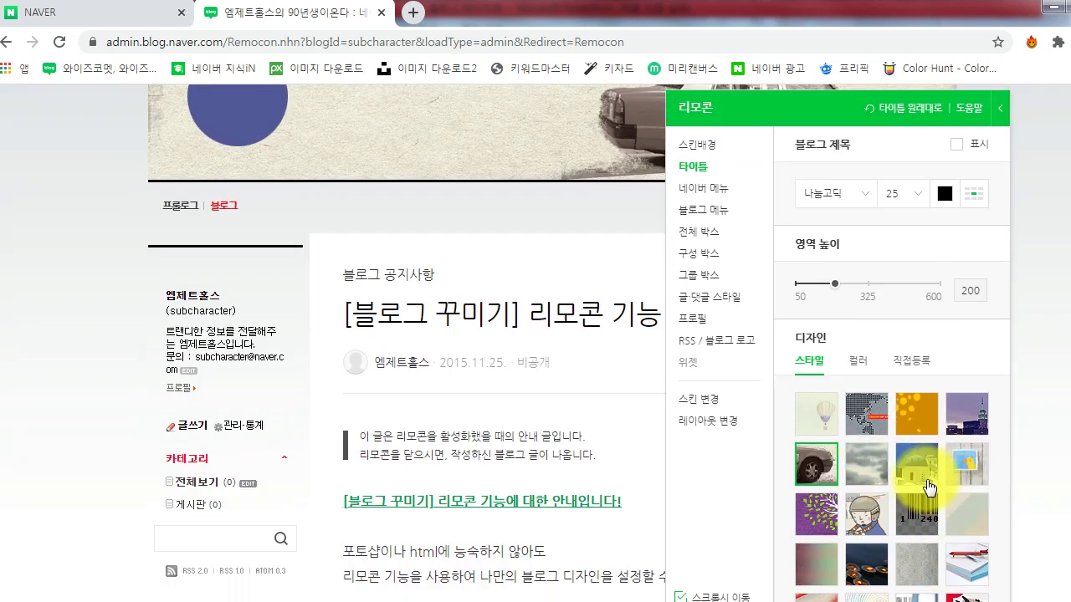
scroll(927, 488, "up", 2)
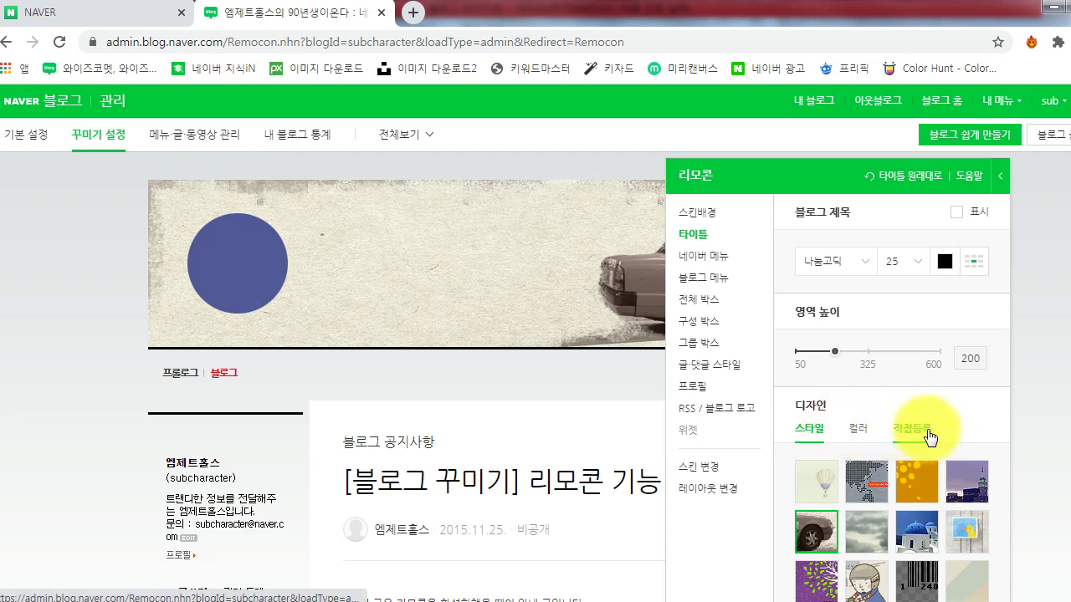
Check the image size requirements under 직접등록 for the title, and set the title style to the hot-air balloon design
left_click(927, 435)
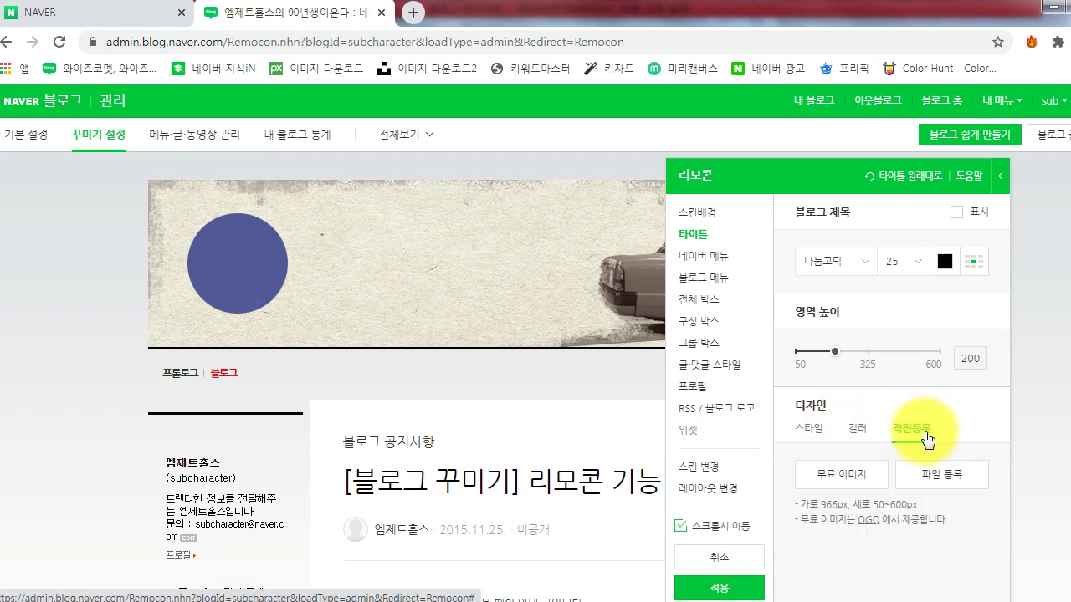
mouse_move(801, 505)
left_mouse_down()
mouse_move(918, 505)
mouse_move(810, 503)
left_mouse_up()
left_click(876, 502)
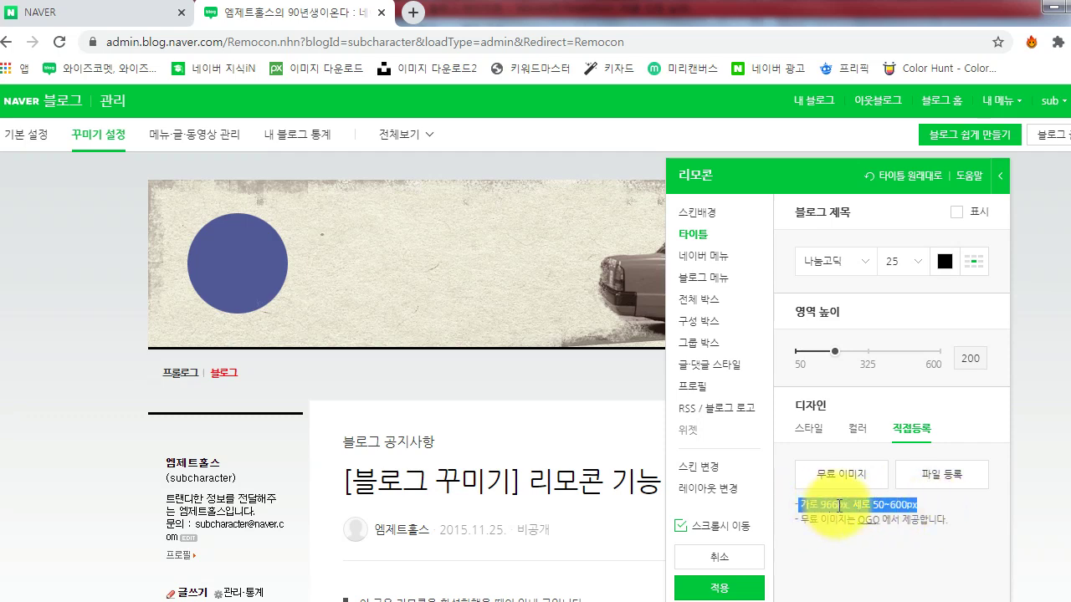
left_click(942, 488)
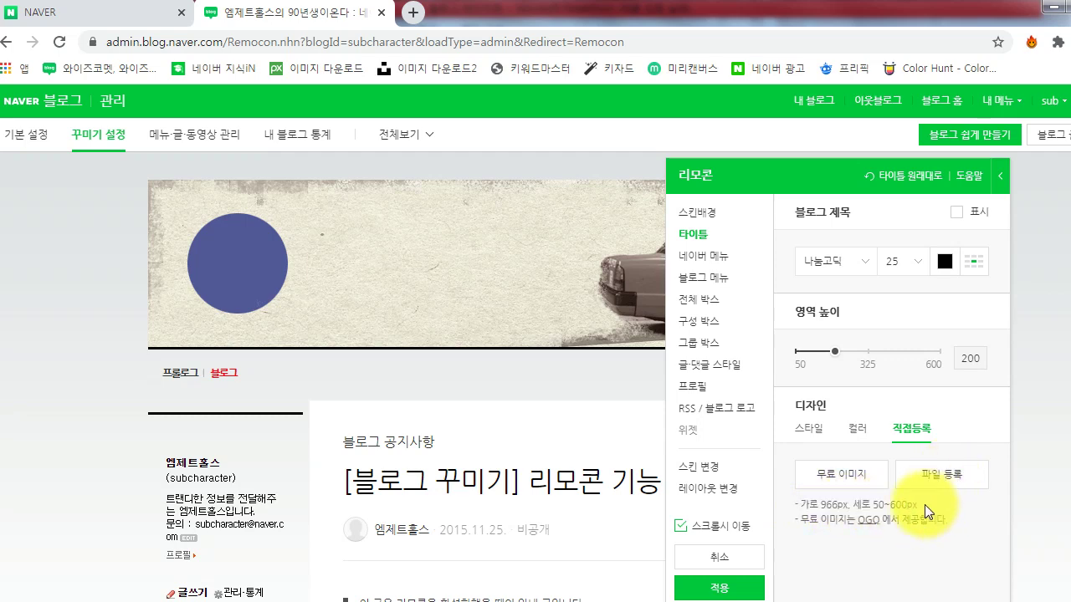
left_click(816, 428)
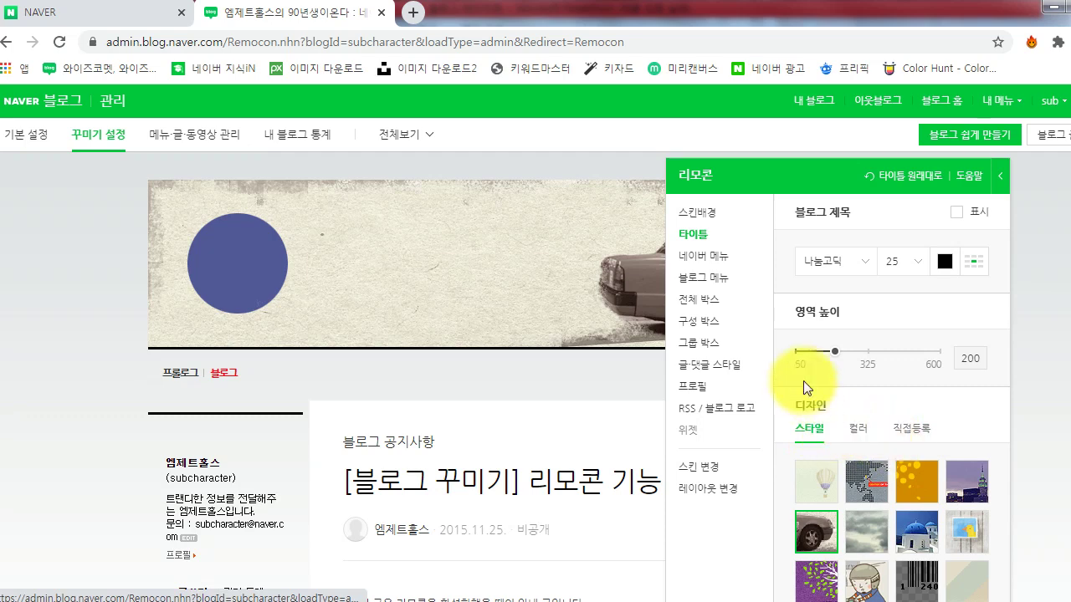
left_click(826, 495)
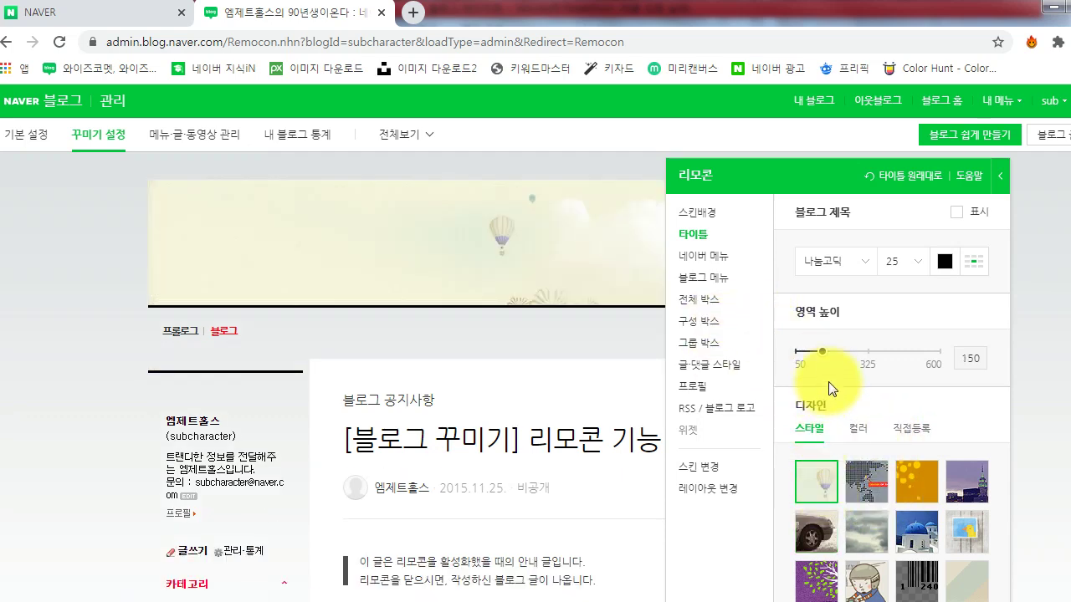
Open the 네이버 메뉴 settings, move the 리모콘 window off the menu, compare designs, and set the first one
left_click(717, 257)
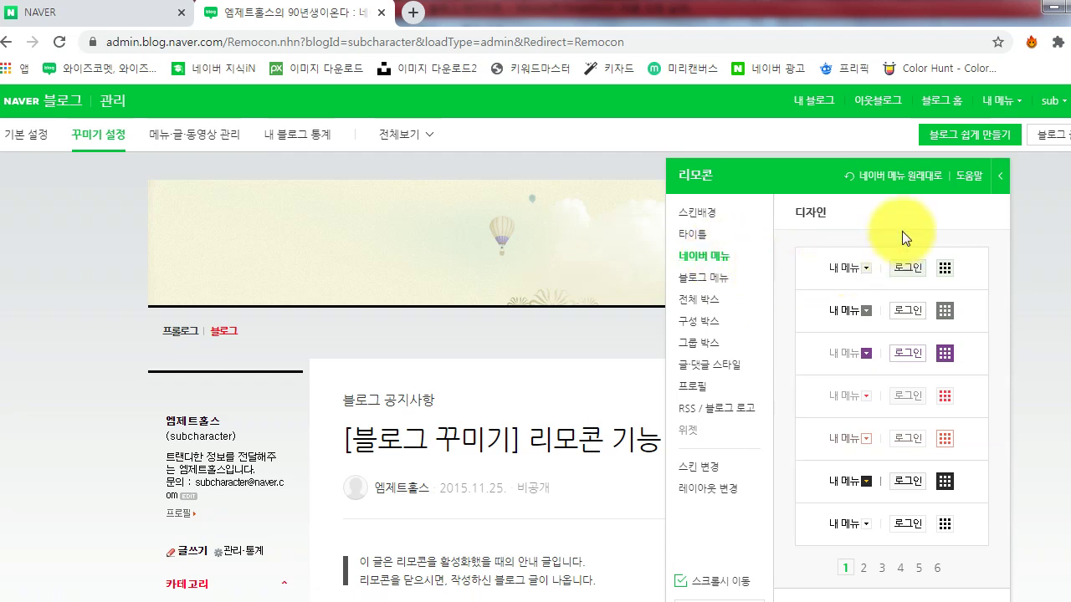
left_click_drag(814, 167, 832, 241)
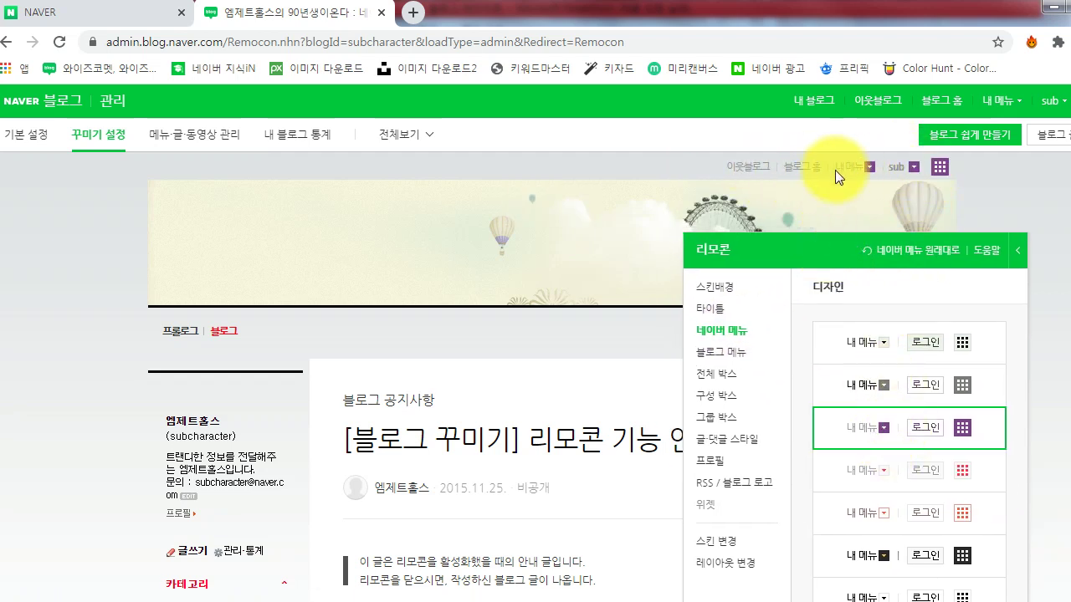
left_click(935, 349)
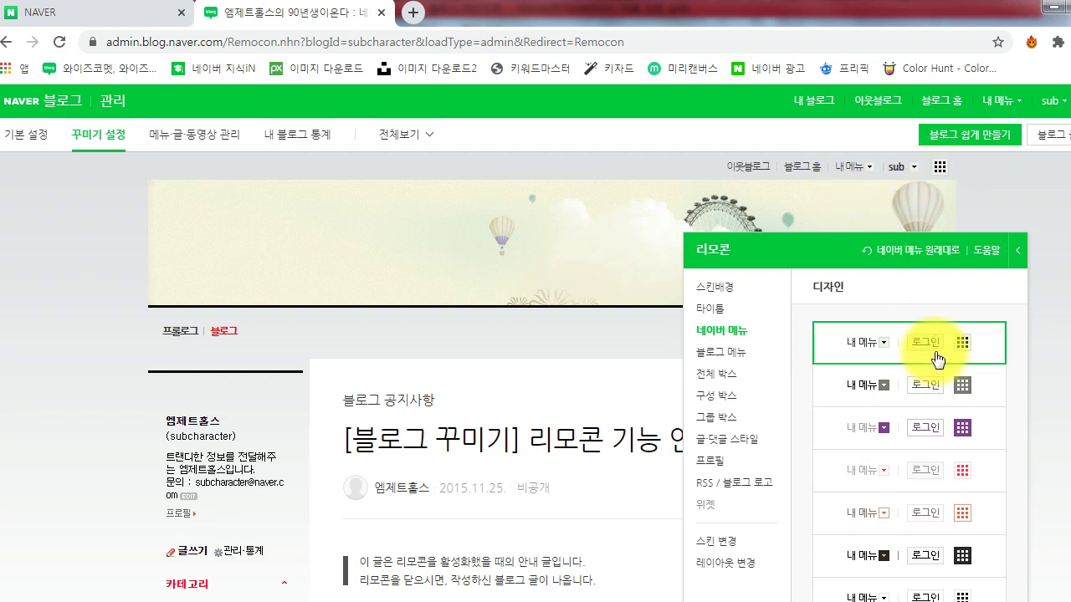
left_click(931, 388)
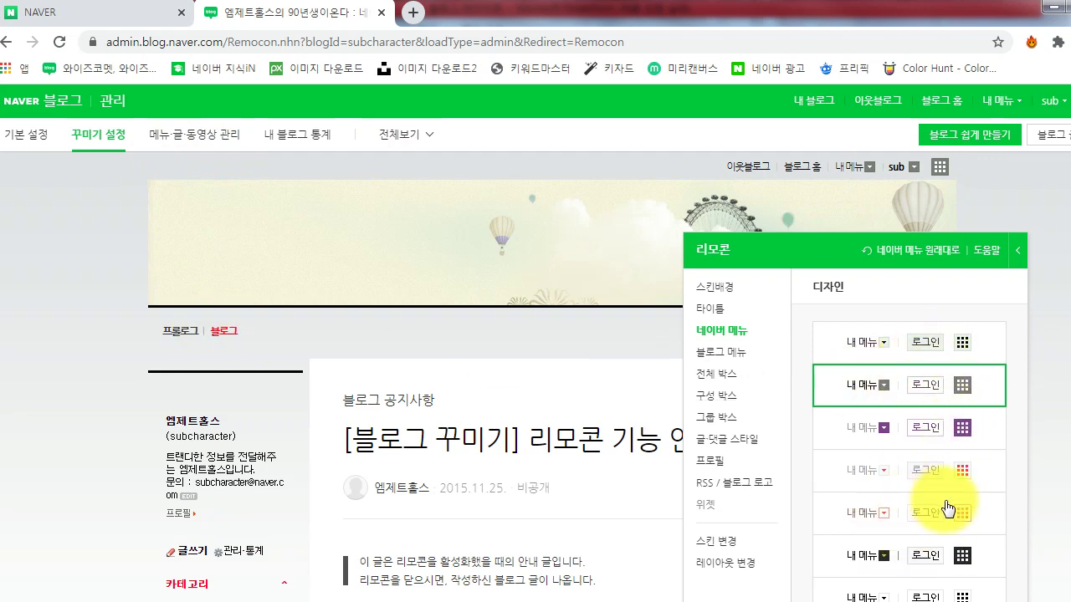
left_click(964, 353)
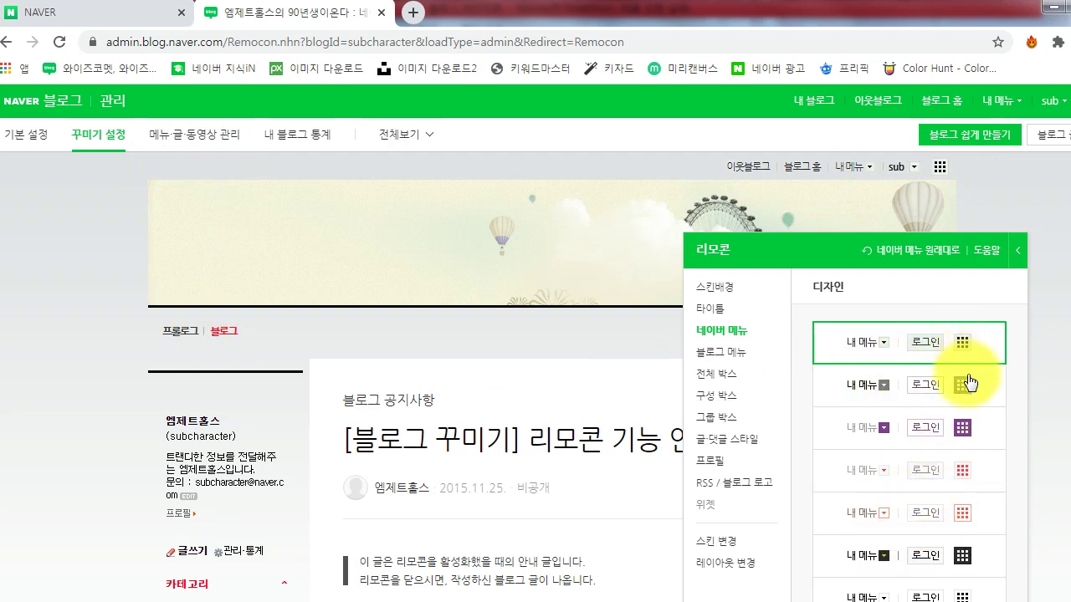
Open the 블로그 메뉴 settings, compare several menu bar styles, and set the white bar with red highlighted text
left_click(721, 362)
left_click(910, 405)
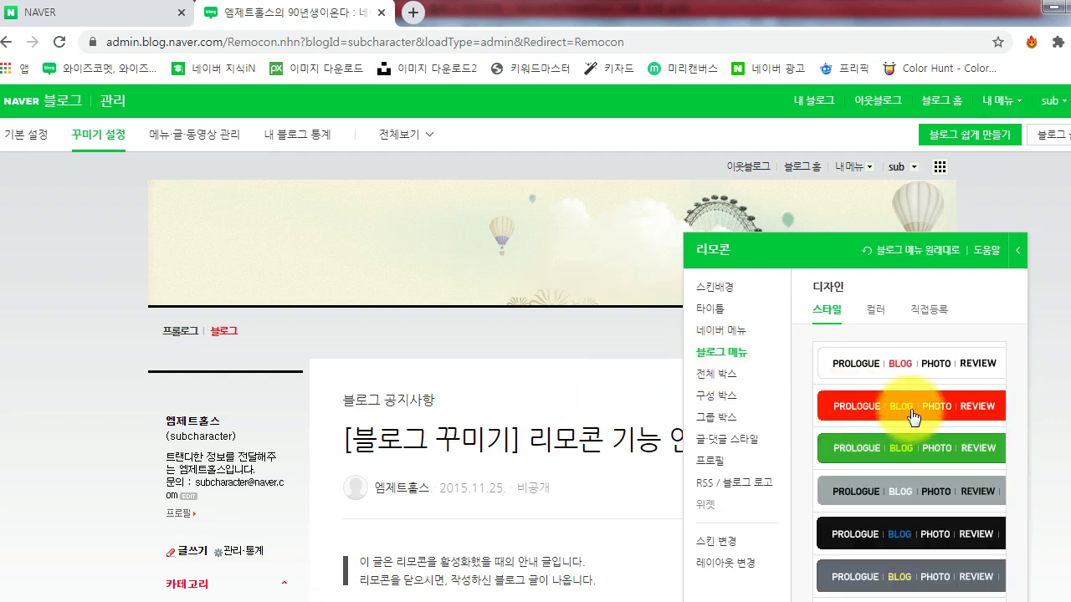
left_click(874, 447)
left_click(892, 491)
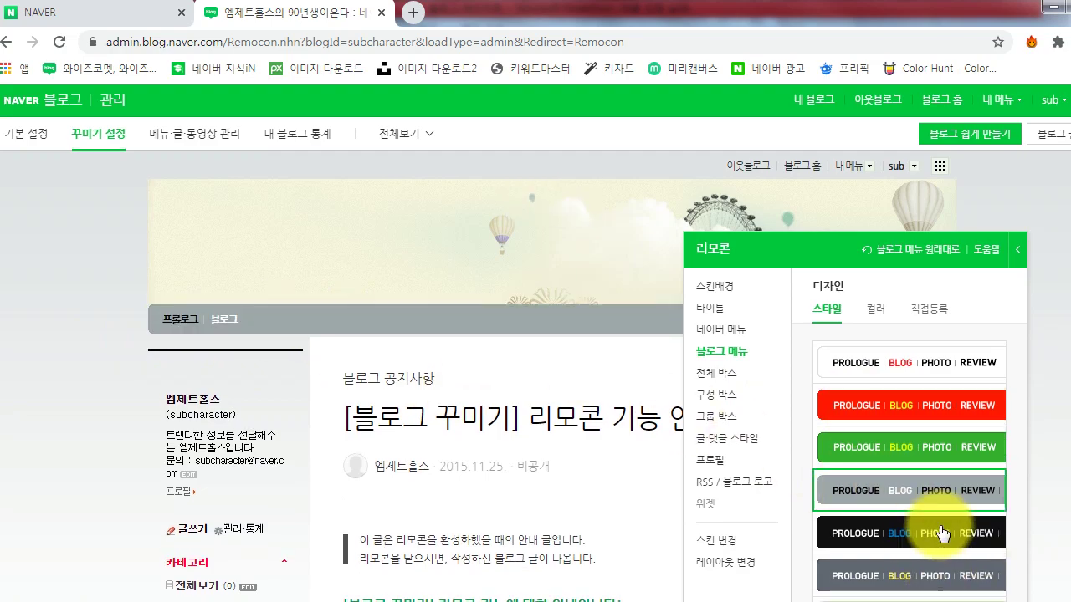
scroll(944, 464, "down", 3)
scroll(939, 430, "up", 3)
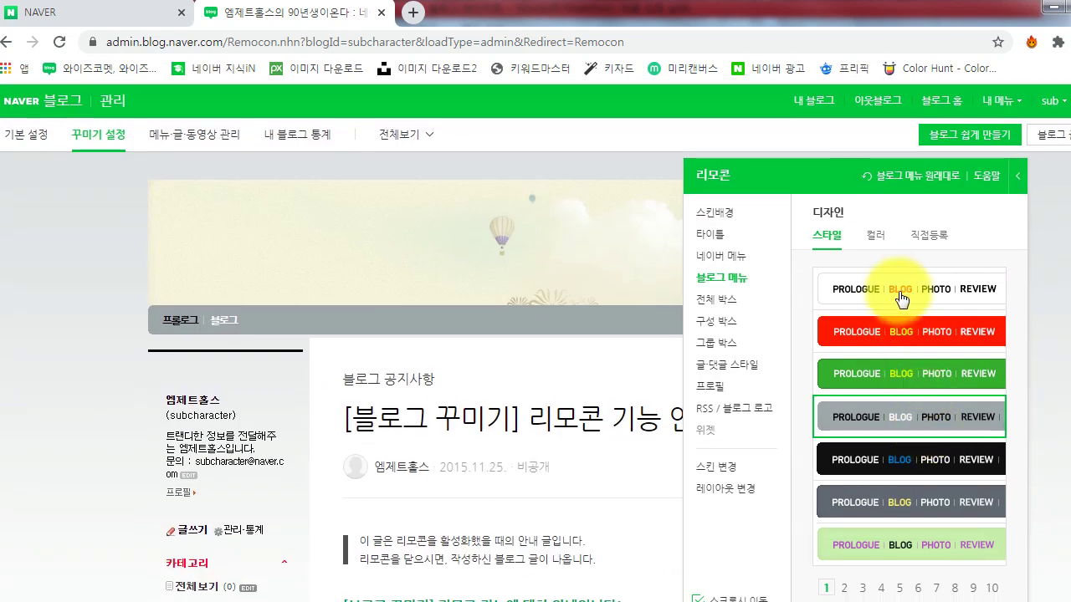
left_click(901, 297)
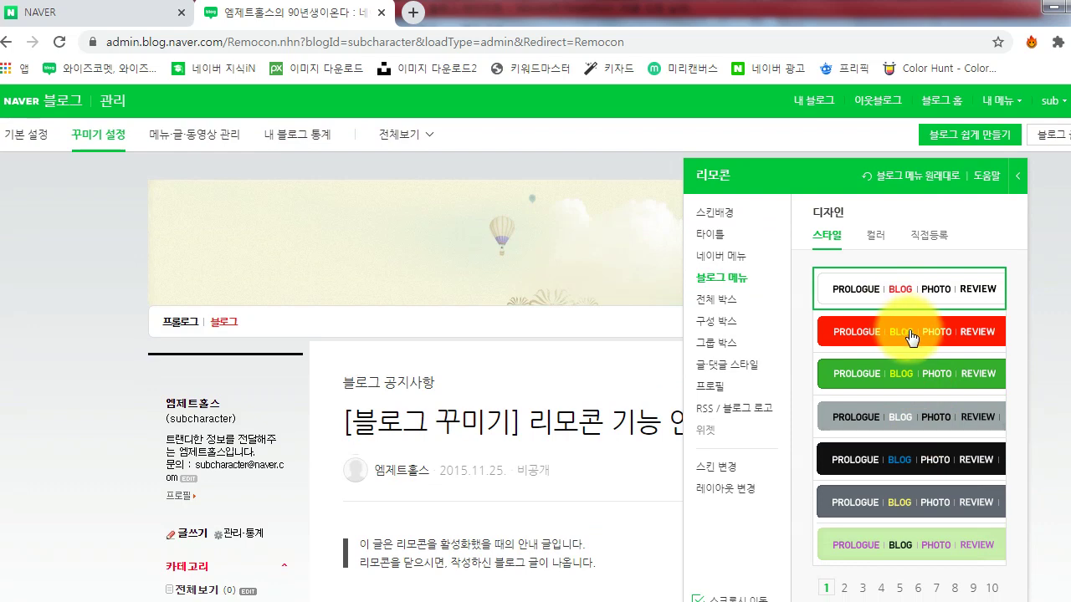
scroll(911, 338, "down", 1)
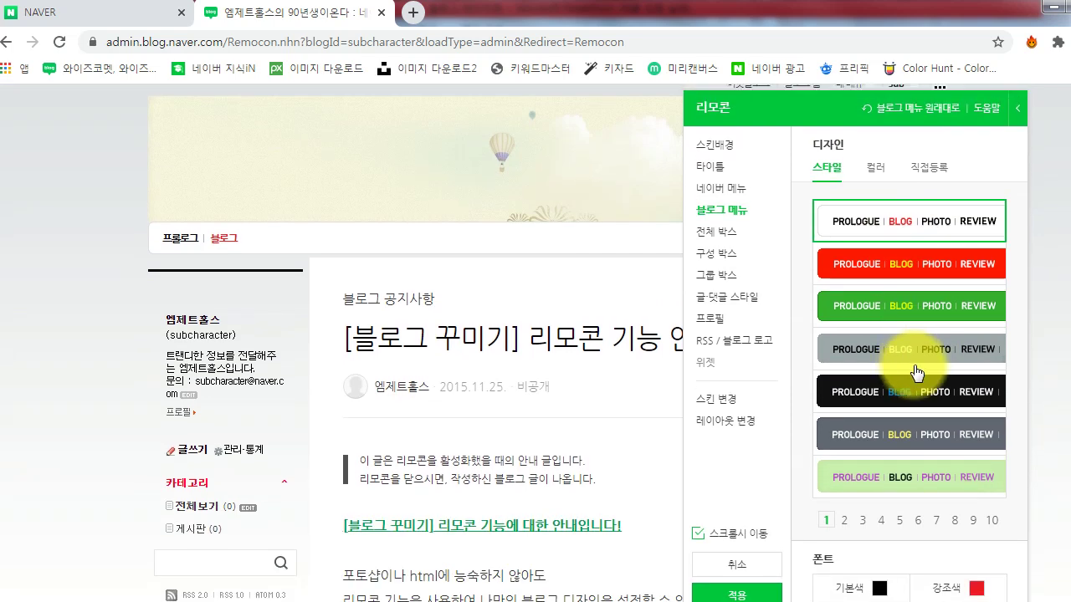
Open the 전체 박스 settings, compare several frame styles, and set the cream frame with the thin red line
left_click(723, 239)
left_click(836, 280)
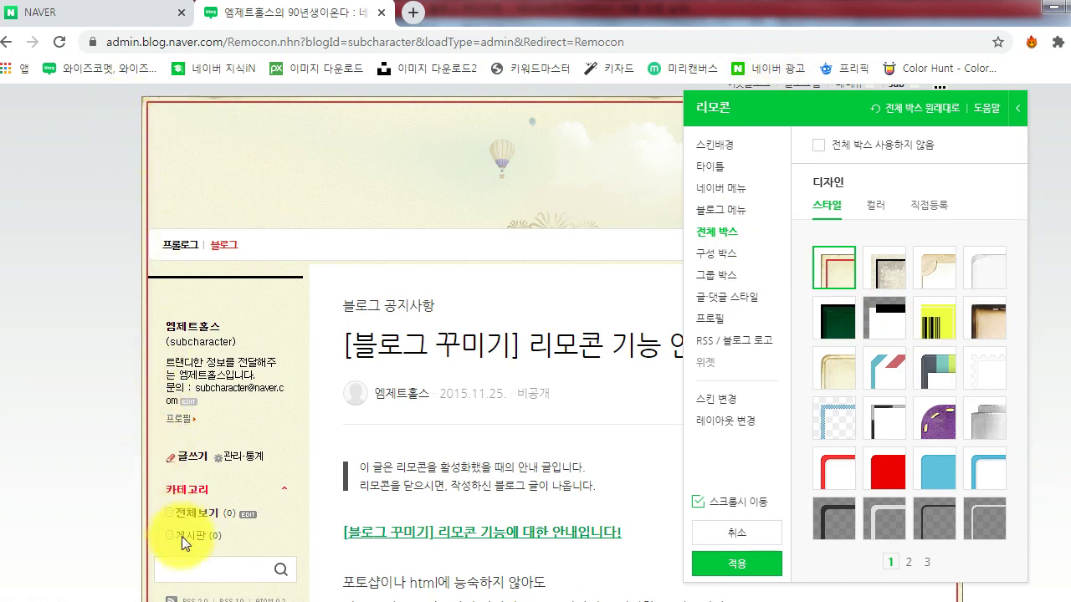
left_click(834, 368)
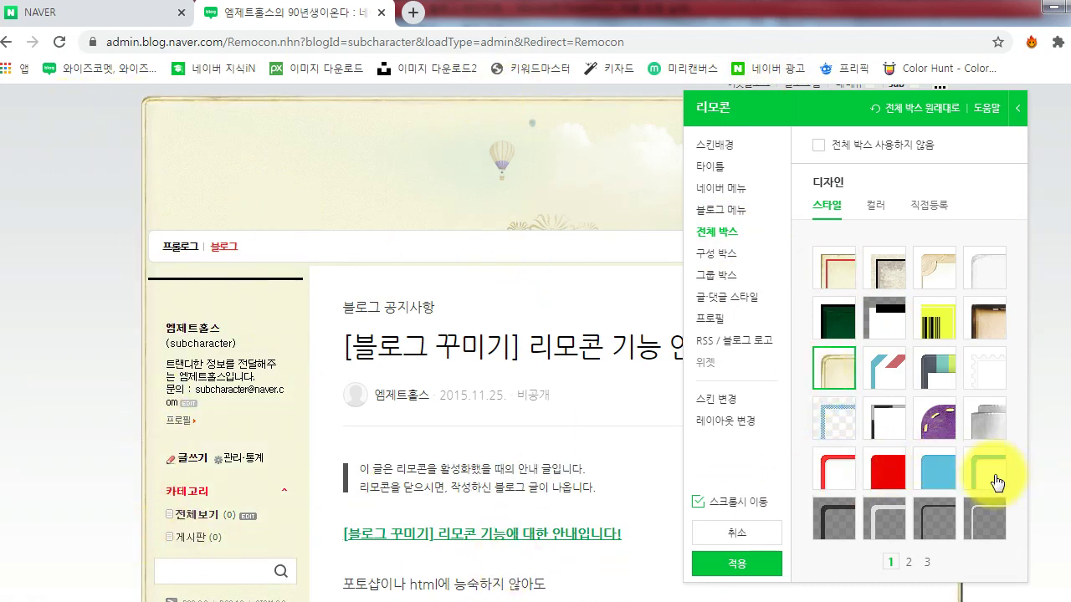
left_click(975, 374)
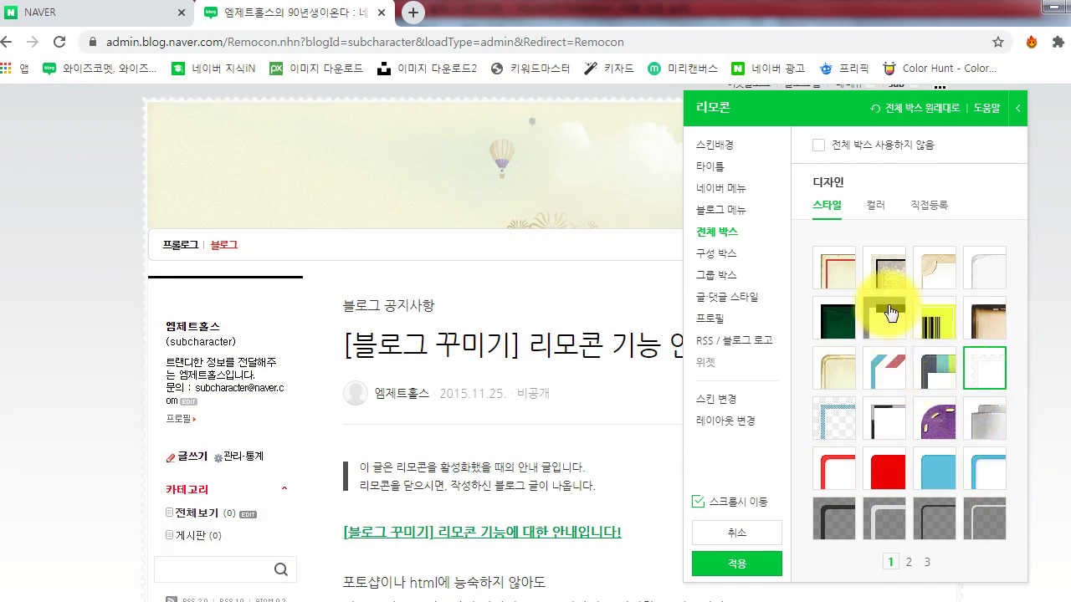
left_click(839, 270)
left_click(978, 284)
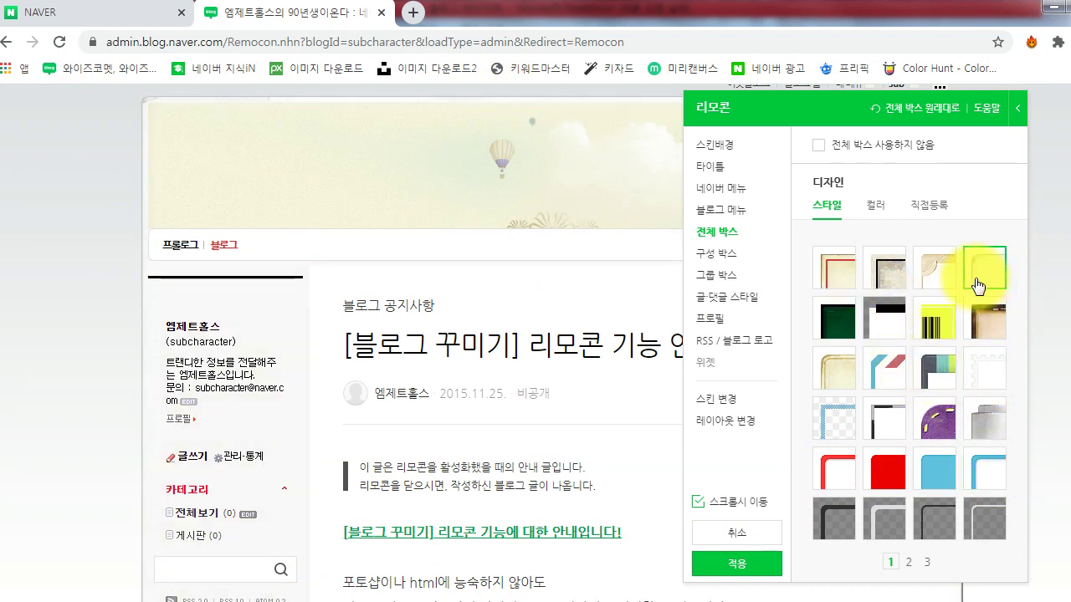
left_click(821, 281)
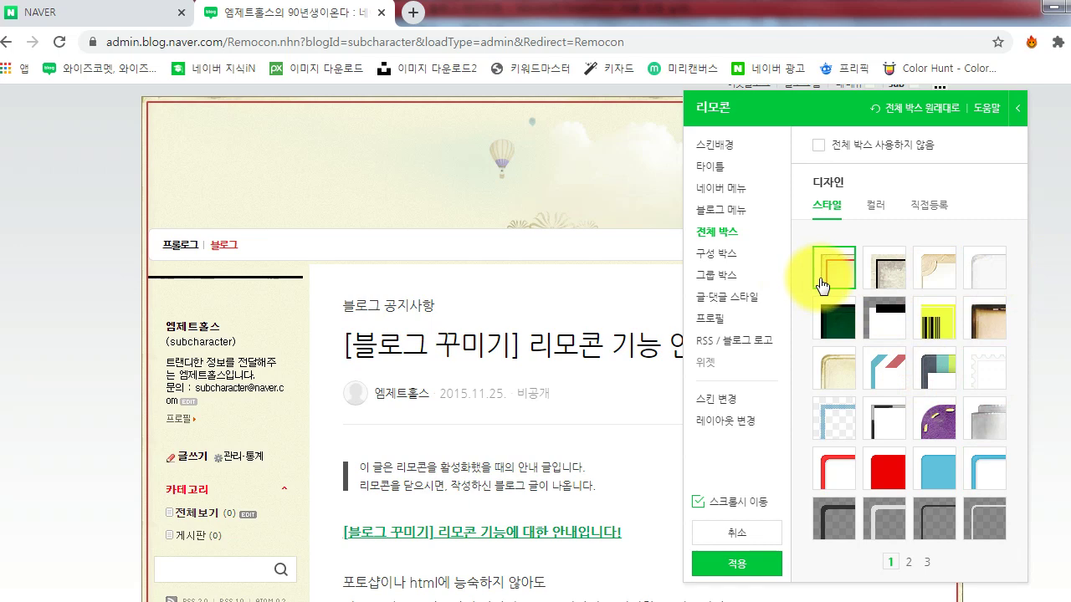
Open the 구성 박스 settings and set the category box to the style with a light grey header and red title
left_click(734, 252)
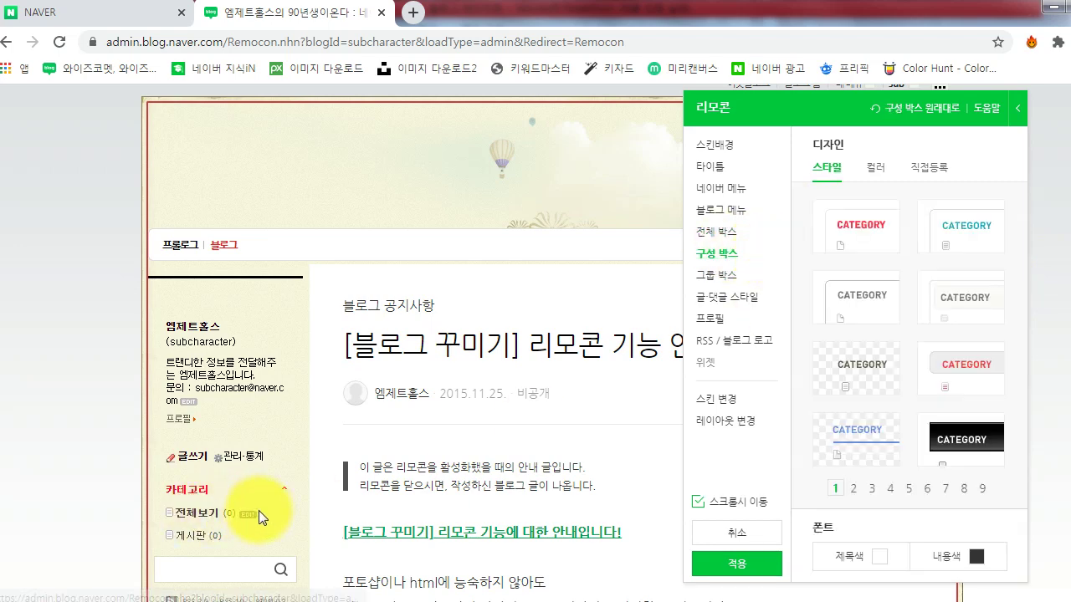
left_click(936, 227)
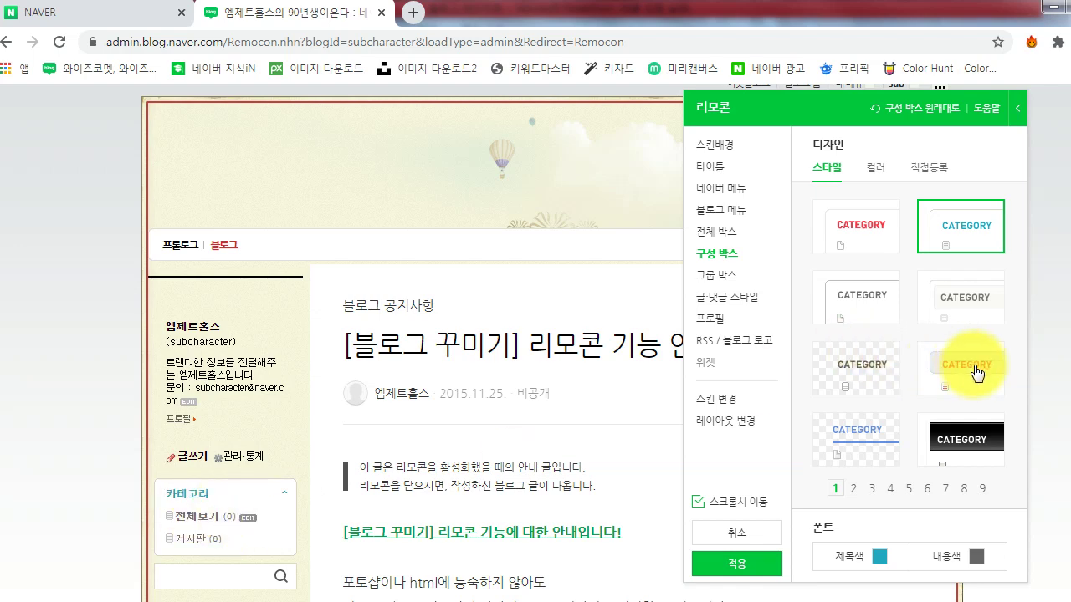
left_click(977, 368)
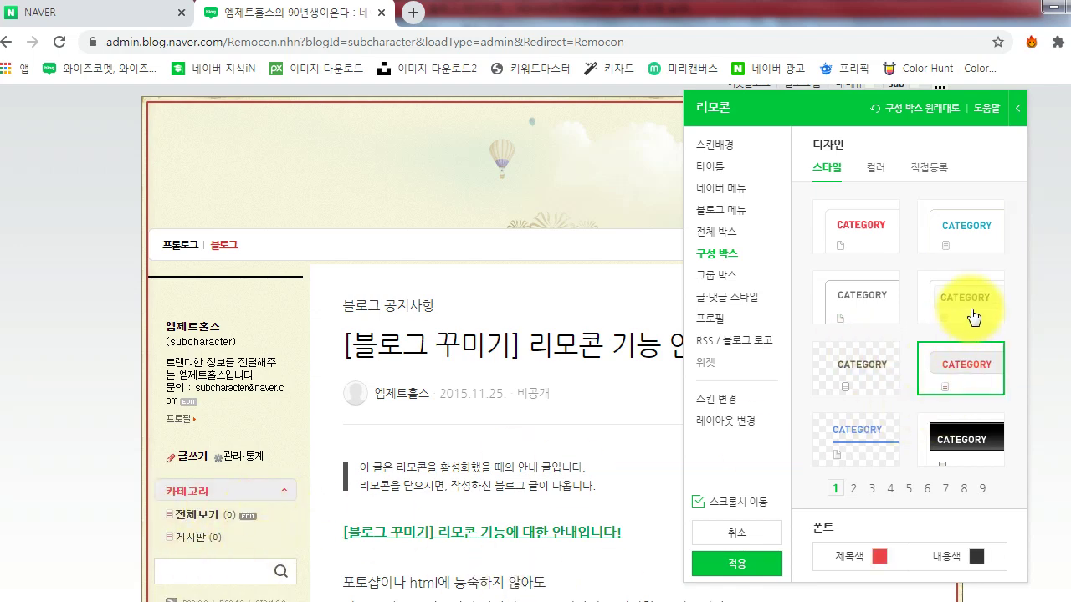
Compare other 구성 박스 styles and set the category box to the white style with a teal title
left_click(945, 301)
left_click(850, 323)
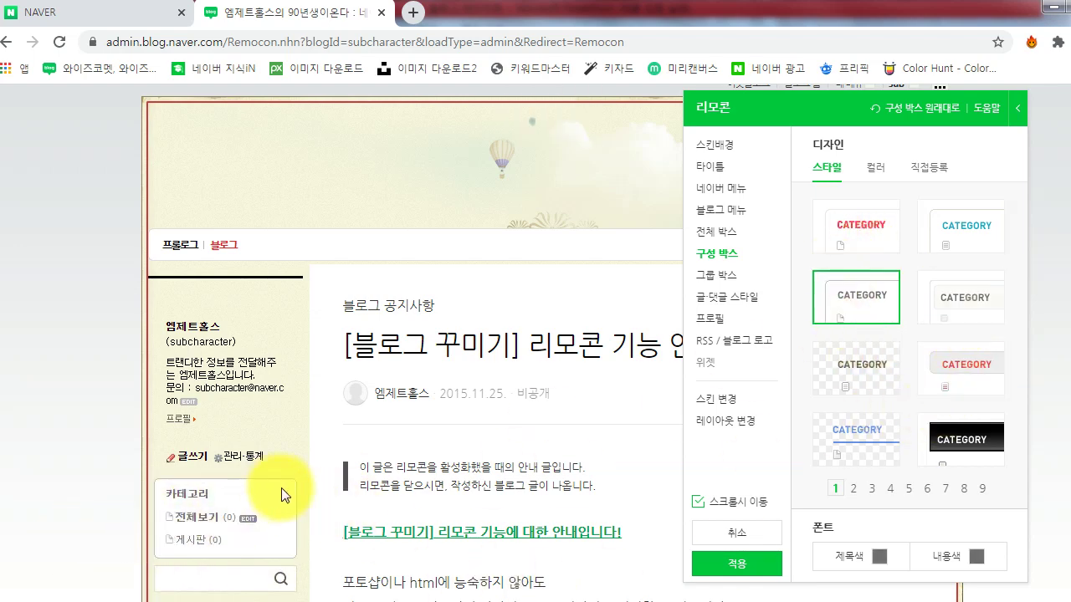
left_click(960, 231)
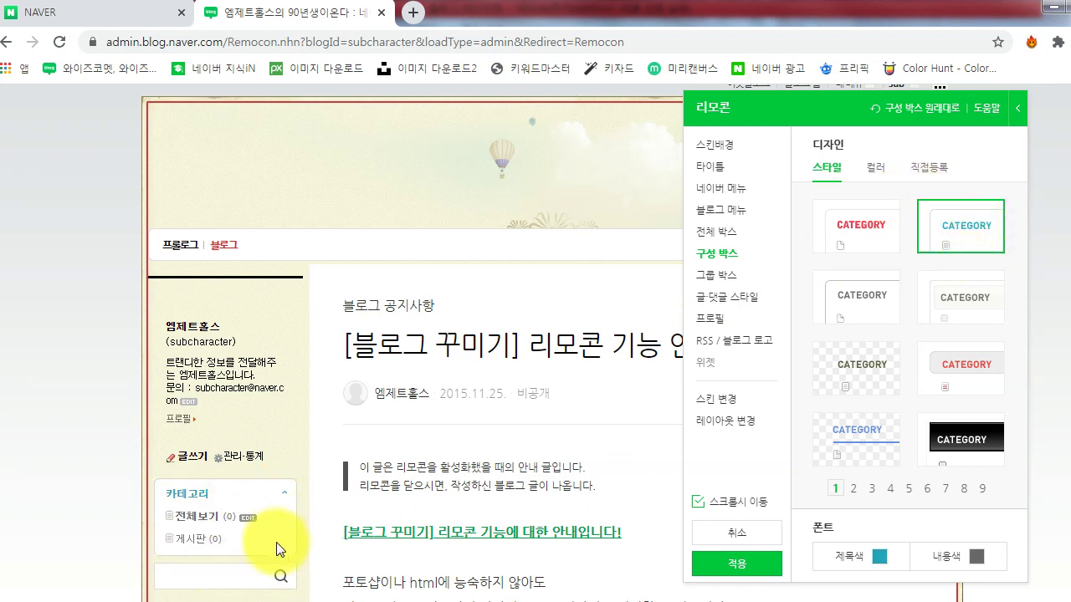
Open the 그룹 박스 settings, compare several frame styles, and set the white box with the thin double-line border
left_click(710, 278)
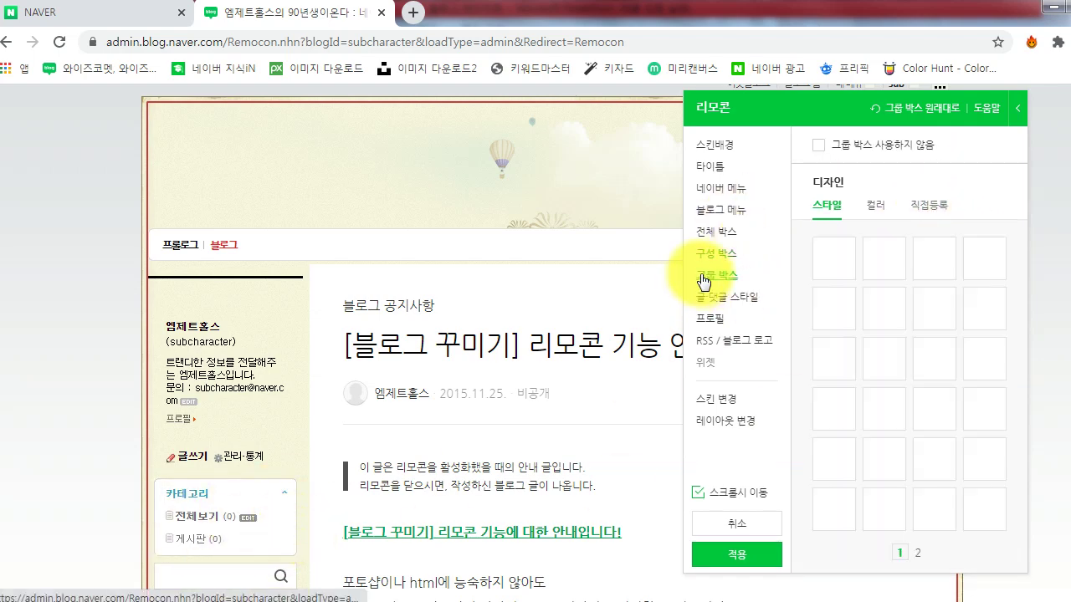
left_click(884, 306)
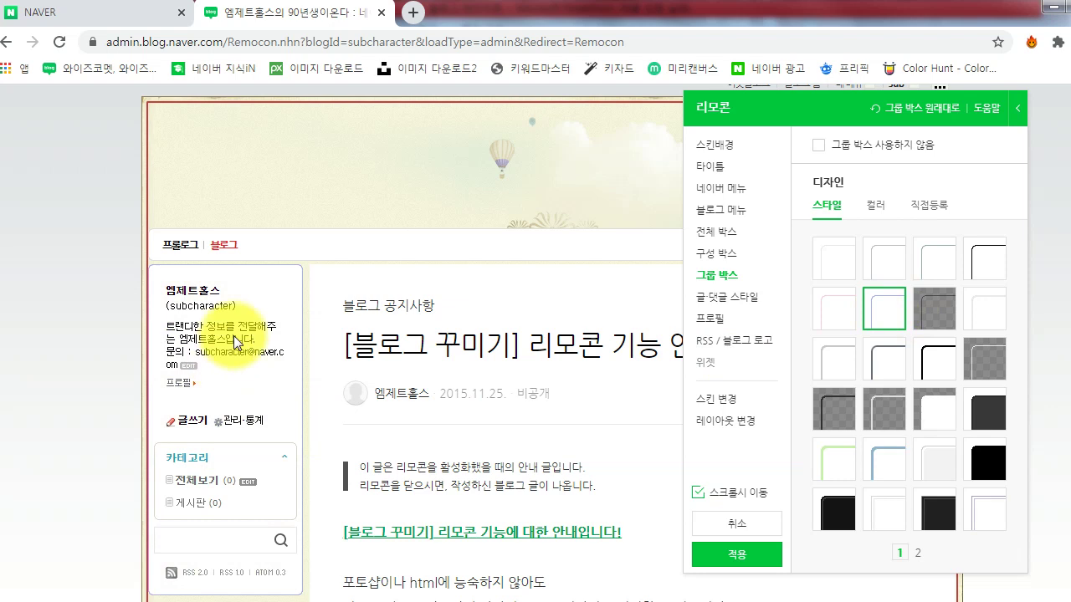
left_click(841, 268)
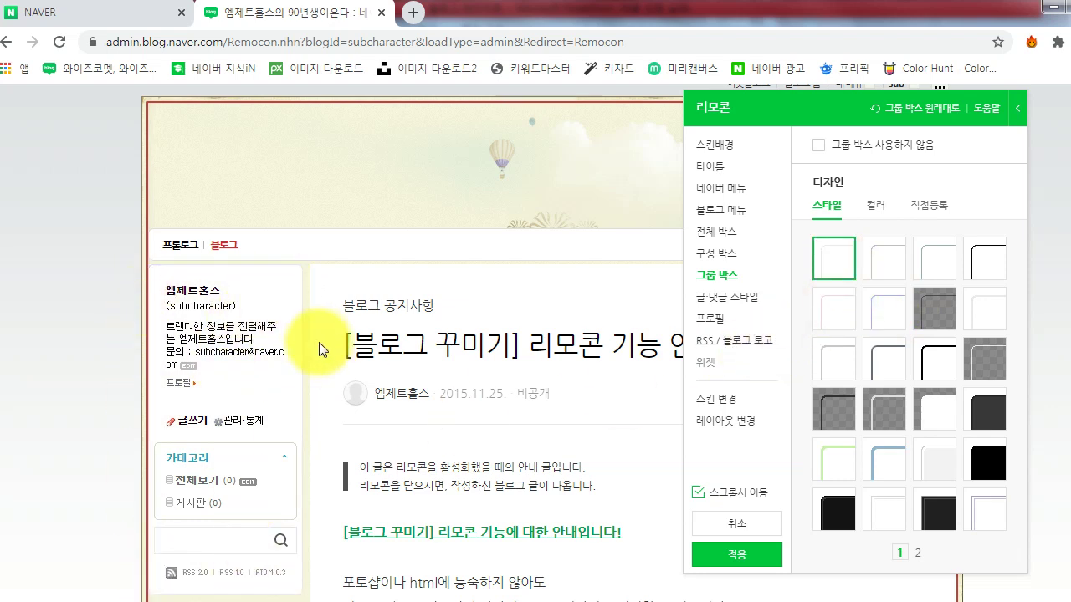
left_click(985, 264)
left_click(989, 315)
left_click(979, 253)
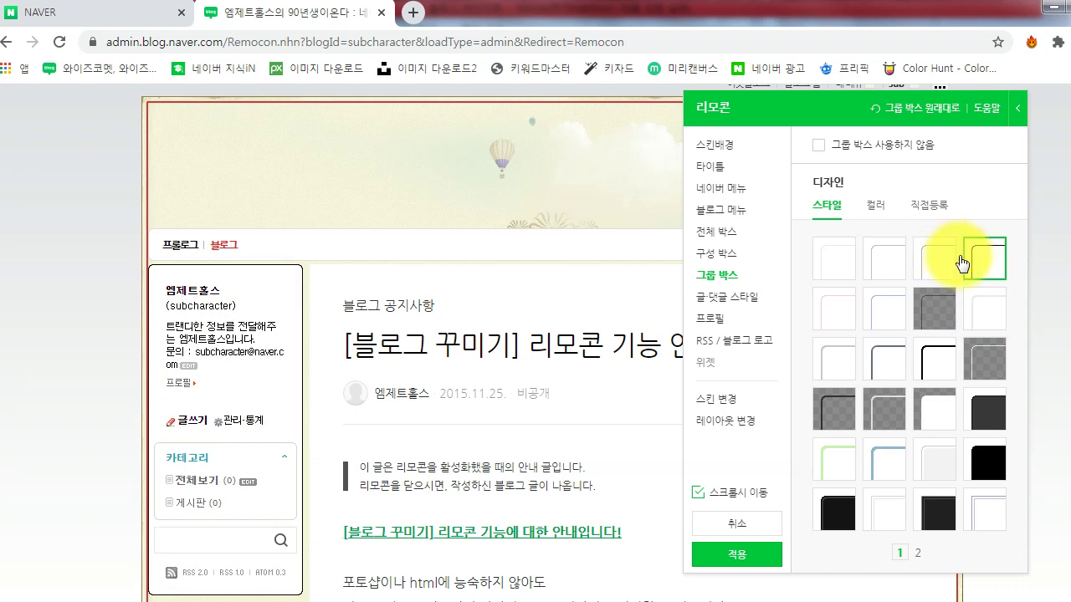
left_click(986, 506)
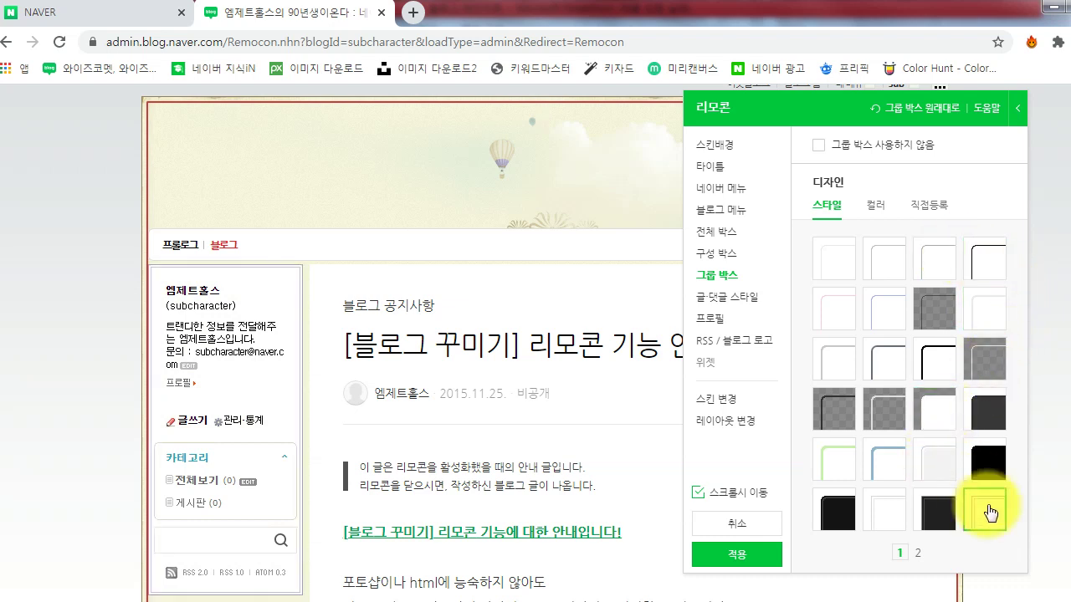
Open the 프로필 settings and set the first profile style, the one with a transparent background
scroll(920, 368, "down", 1)
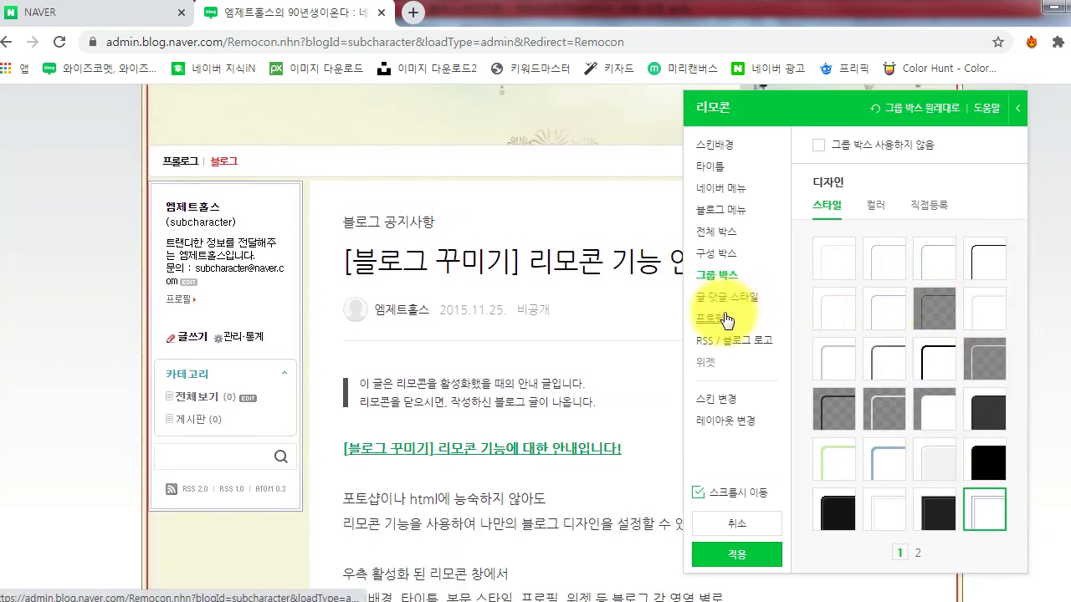
left_click(721, 321)
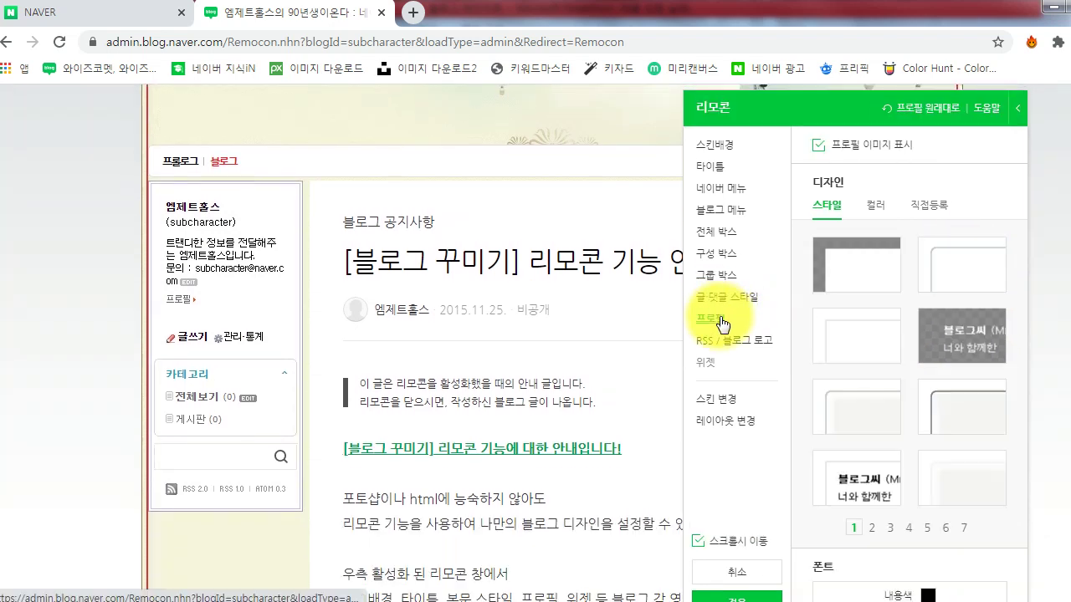
left_click(880, 279)
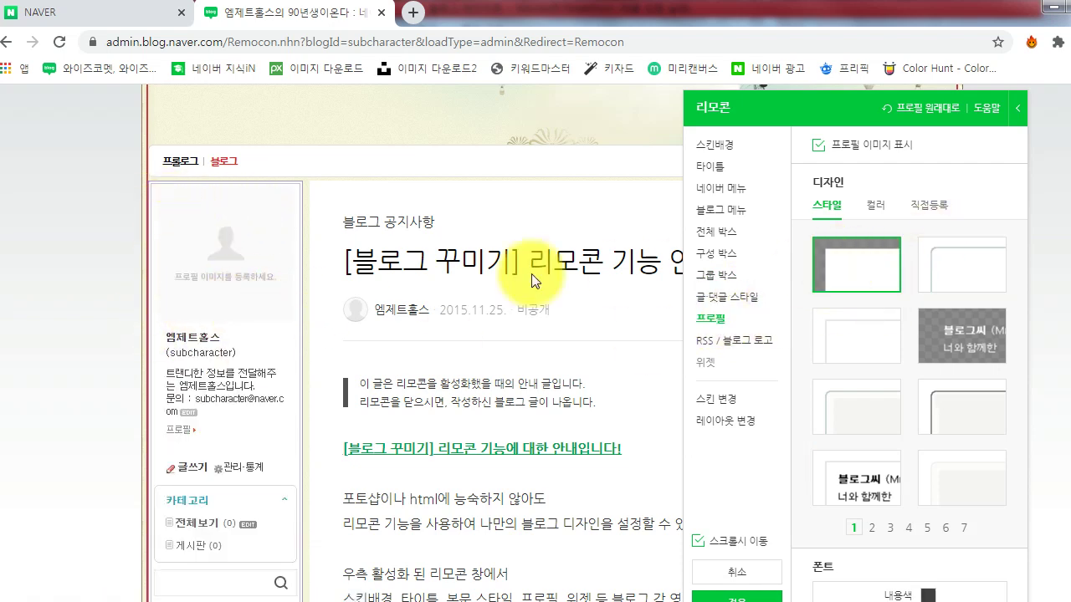
Open the 글·댓글 스타일 settings, compare designs on the post and comments, and set the white one with red title and green comment accents
left_click(757, 303)
left_click(971, 378)
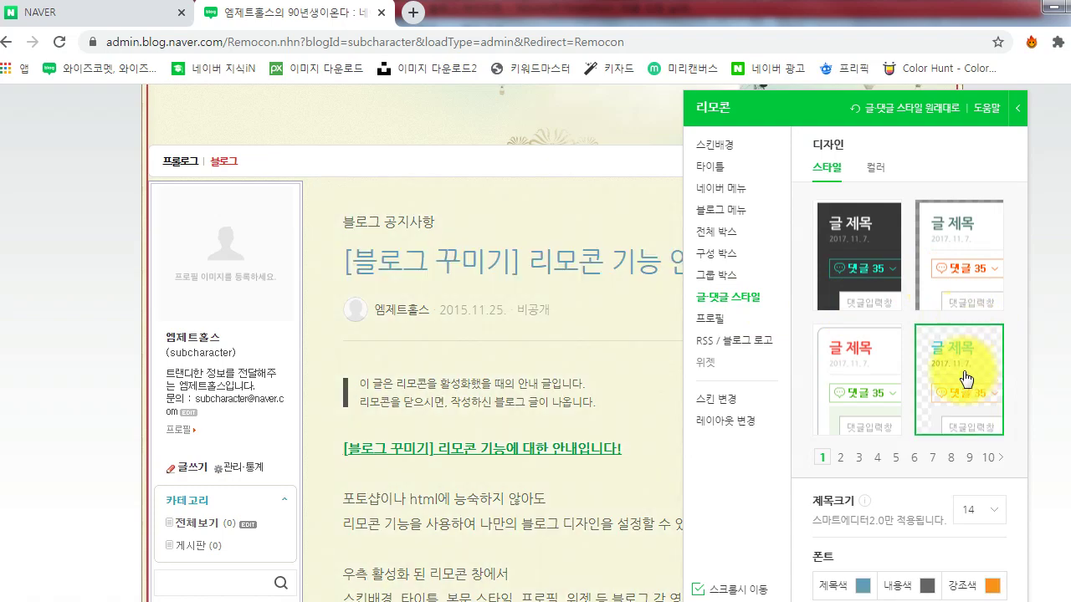
left_click(857, 364)
scroll(657, 386, "down", 15)
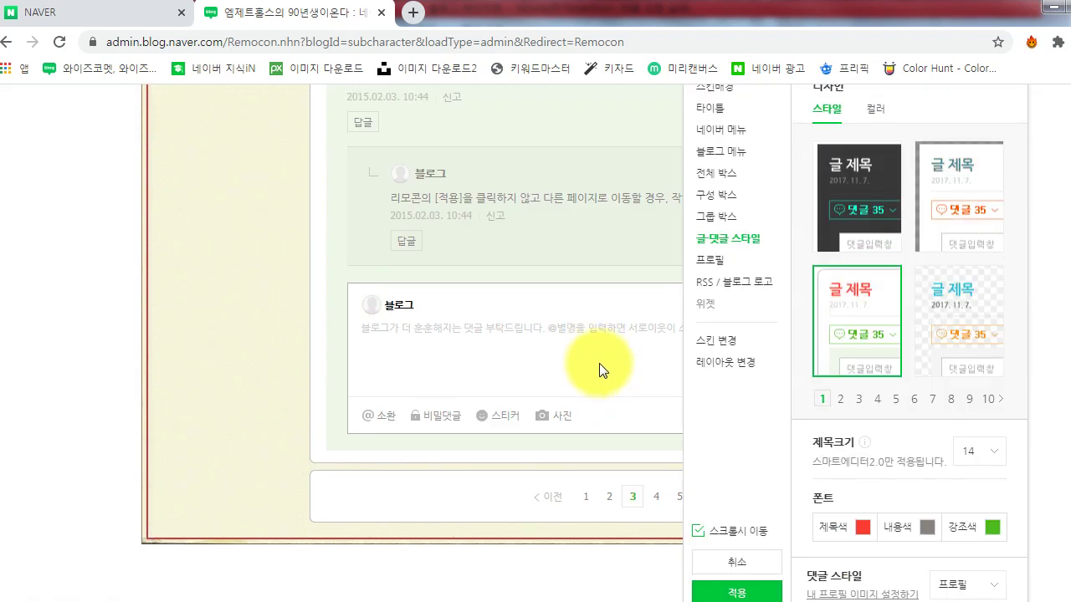
scroll(949, 302, "up", 2)
left_click(956, 242)
left_click(950, 378)
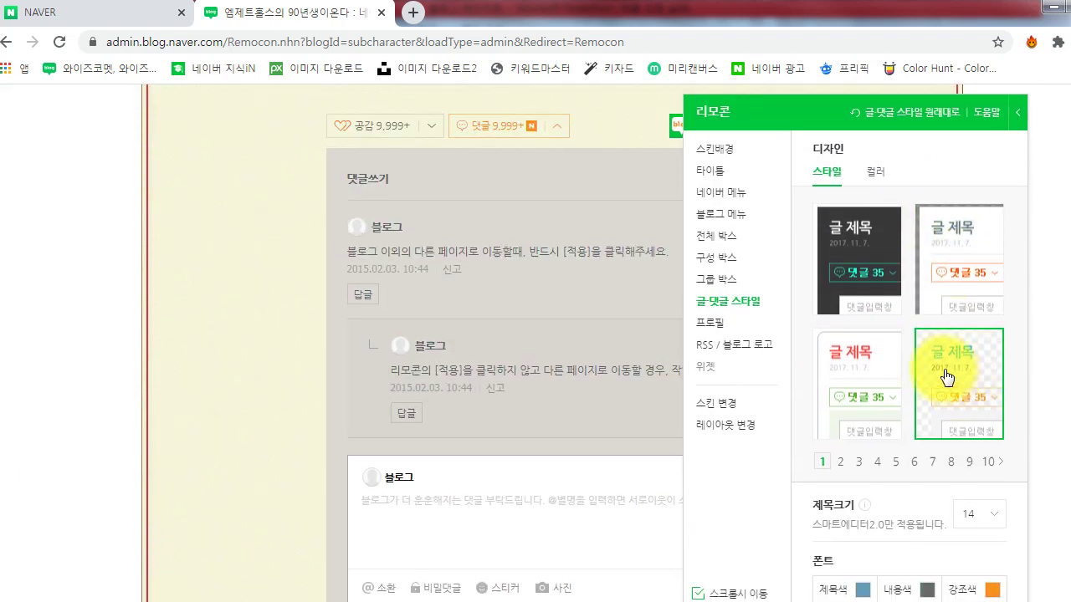
left_click(870, 372)
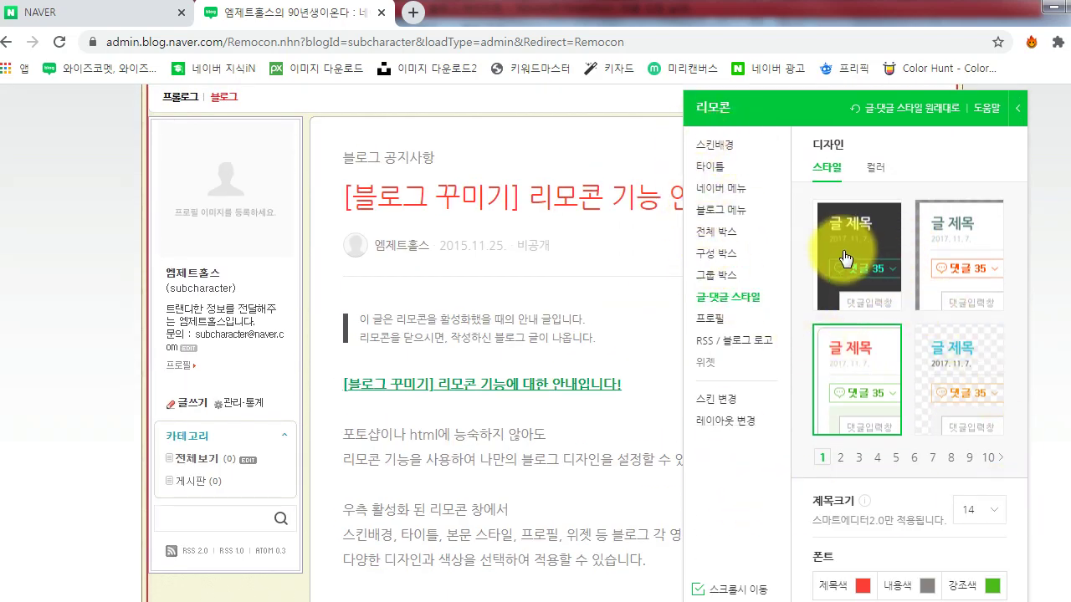
Review the detailed design settings one by one from 스킨배경 through 프로필, and look over the blog preview
left_click(717, 147)
left_click(713, 167)
left_click(715, 190)
left_click(716, 210)
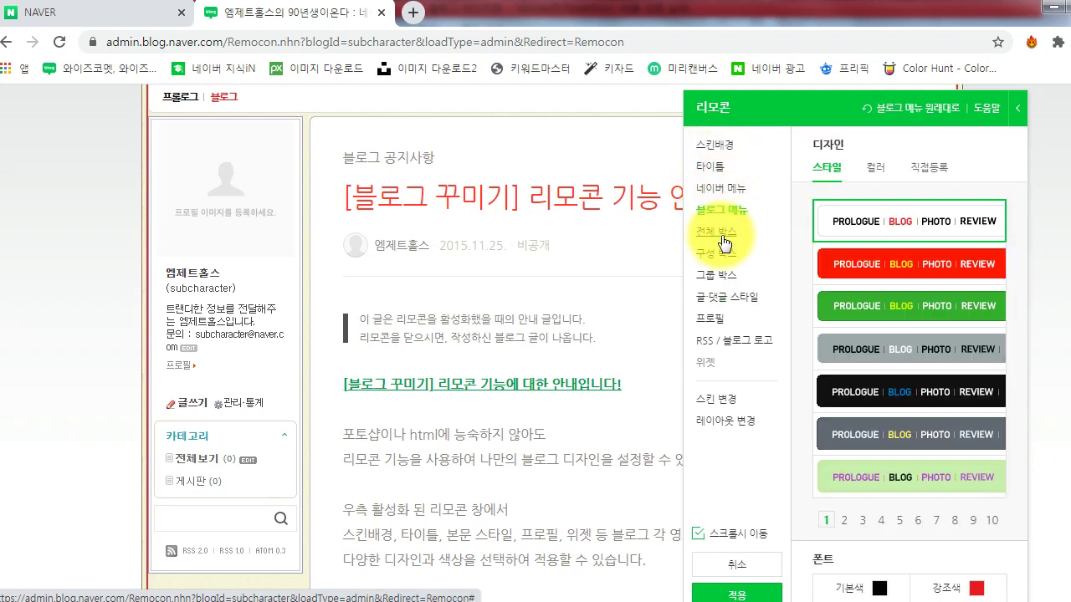
left_click(718, 232)
left_click(721, 255)
left_click(719, 275)
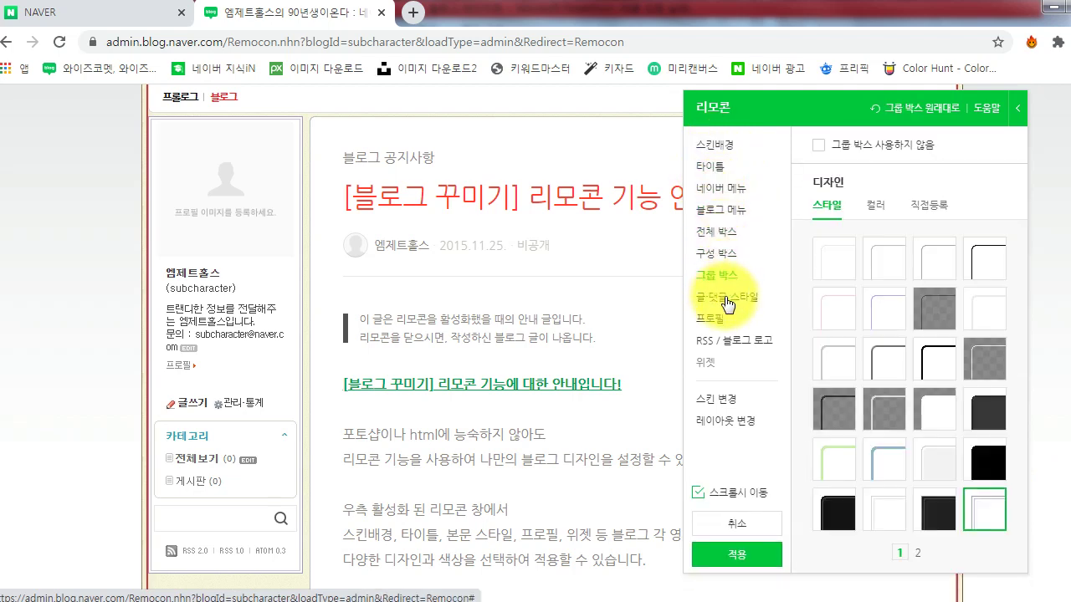
left_click(723, 297)
left_click(728, 320)
scroll(788, 514, "down", 1)
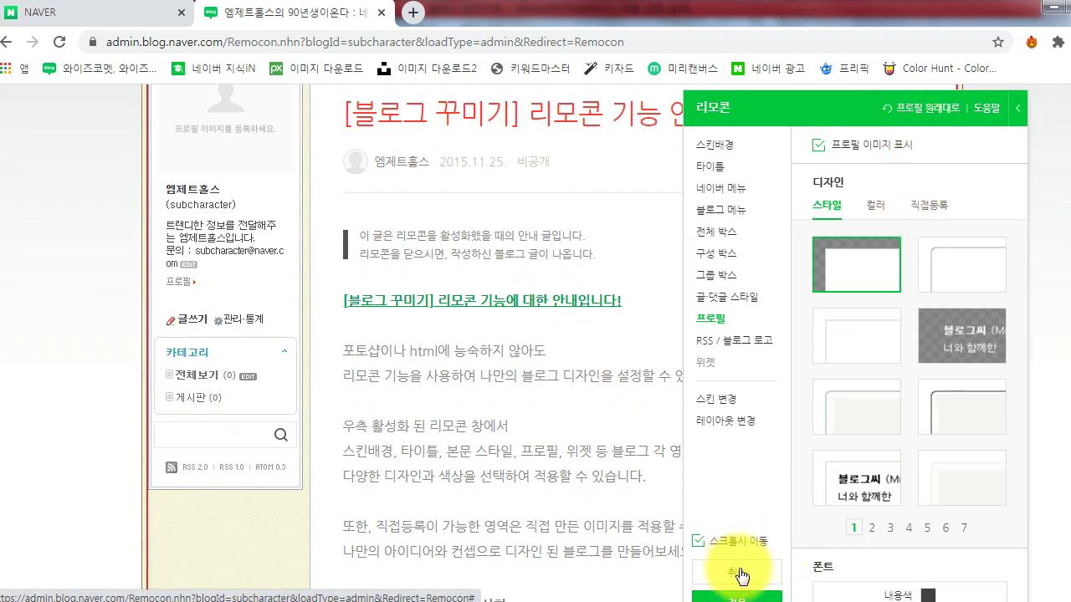
scroll(799, 309, "up", 3)
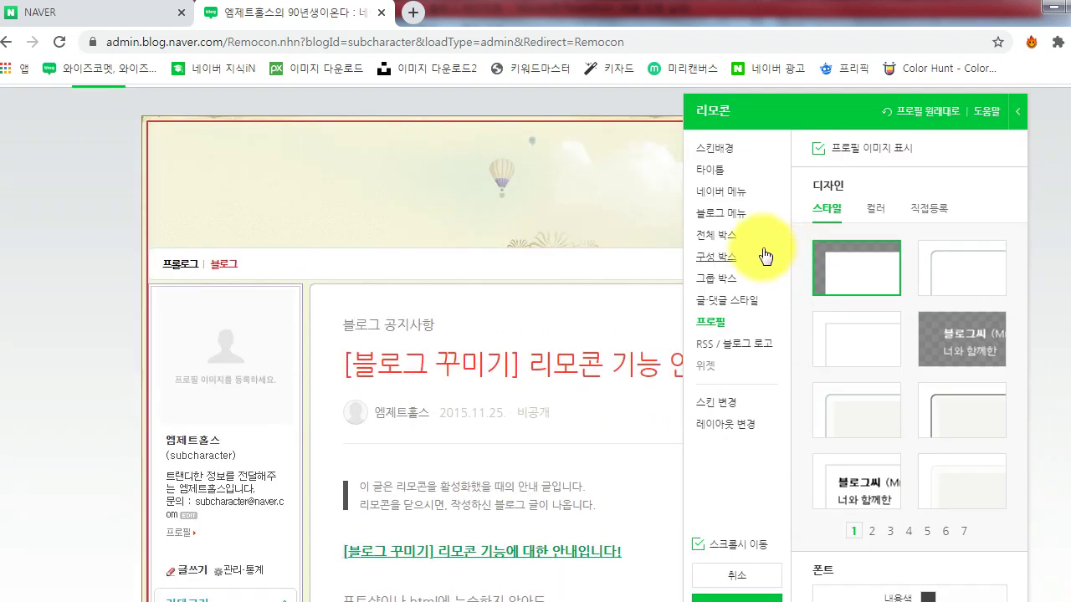